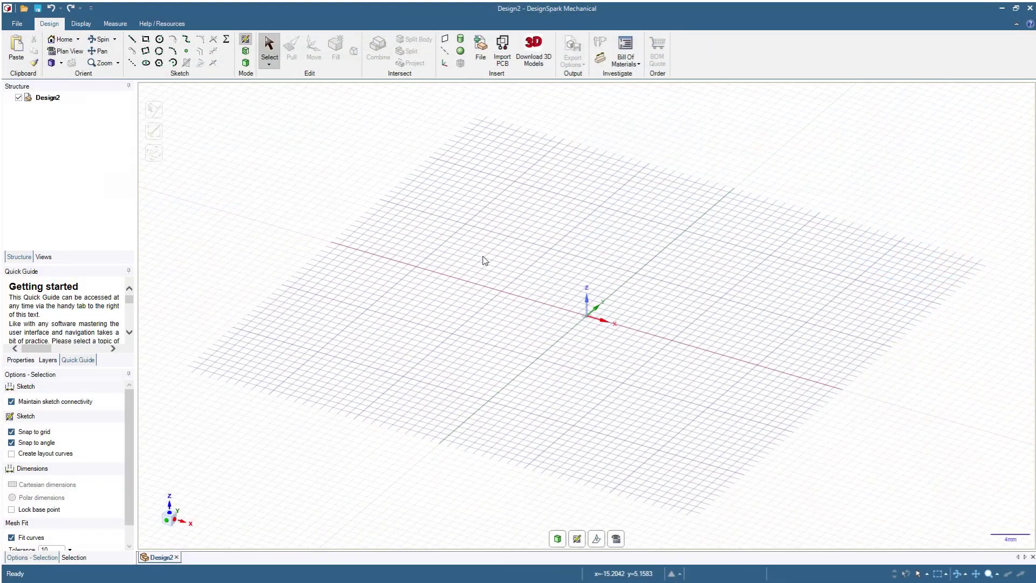
- Switch to plan view, looking straight down onto the empty sketch grid
{"action": "key", "text": "v"}
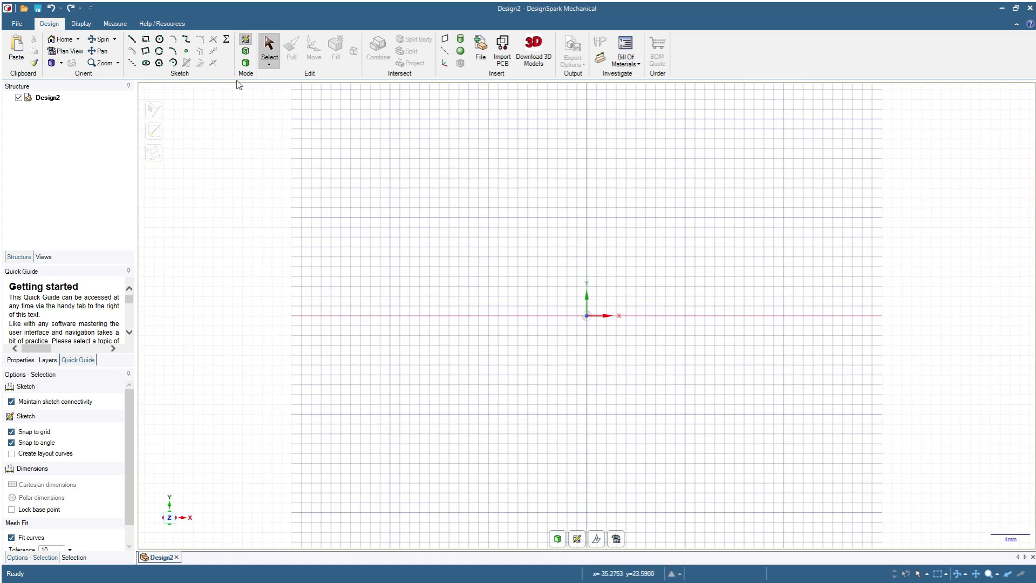
- Draw a 35 mm circle centred above the origin at x=0, y=20
{"action": "left_click", "coordinate": [160, 39]}
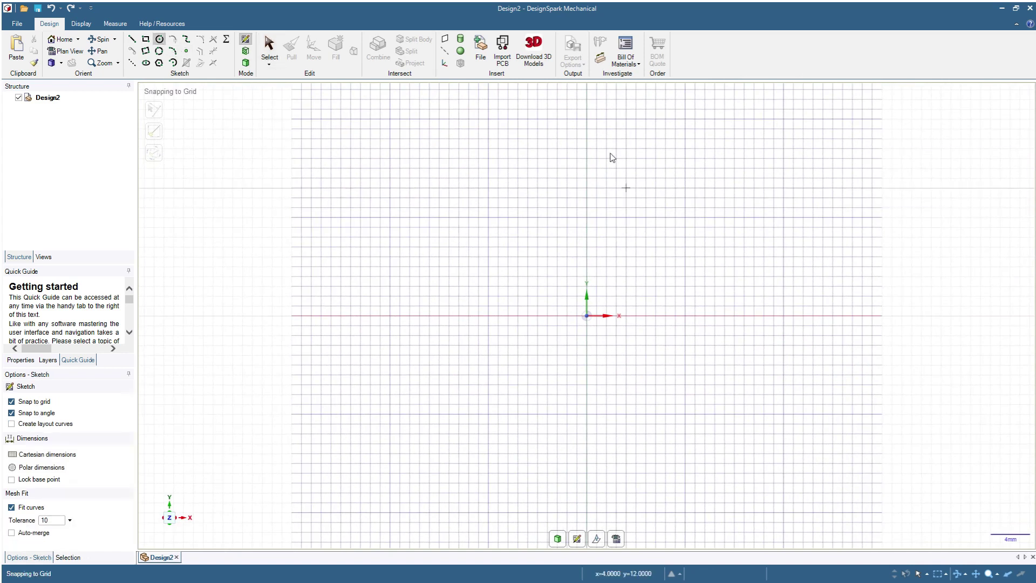
{"action": "left_click", "coordinate": [587, 118]}
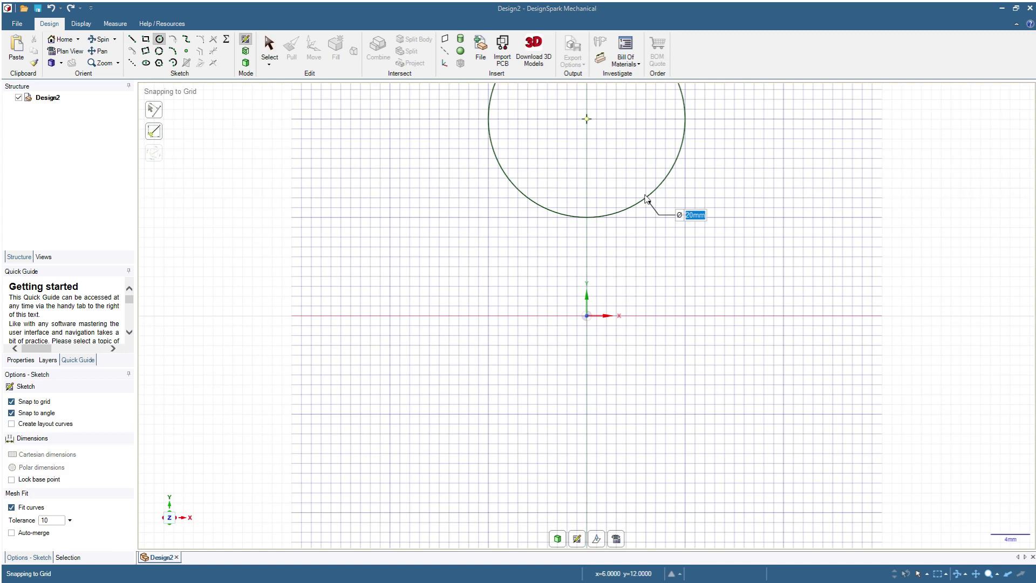
{"action": "type", "text": "35"}
{"action": "key", "text": "Return"}
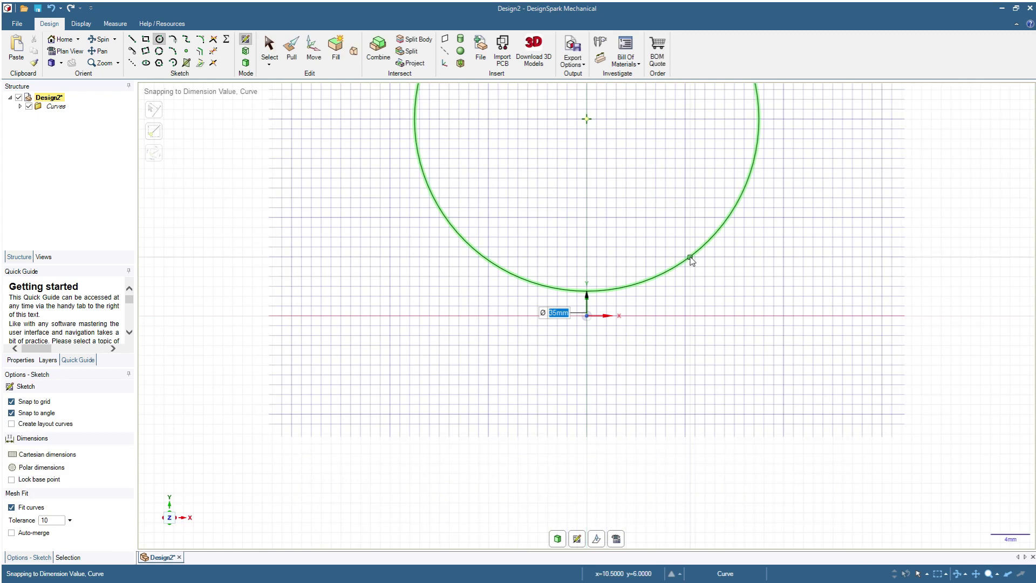
{"action": "scroll", "coordinate": [523, 207], "scroll_direction": "down", "scroll_amount": 5}
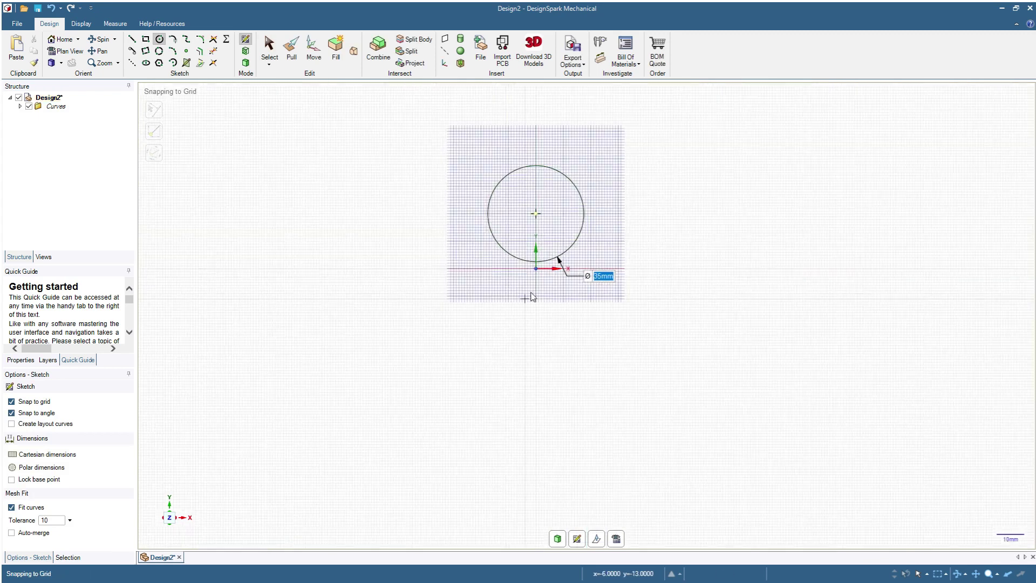
{"action": "scroll", "coordinate": [568, 132], "scroll_direction": "up", "scroll_amount": 3}
{"action": "scroll", "coordinate": [567, 132], "scroll_direction": "up", "scroll_amount": 2}
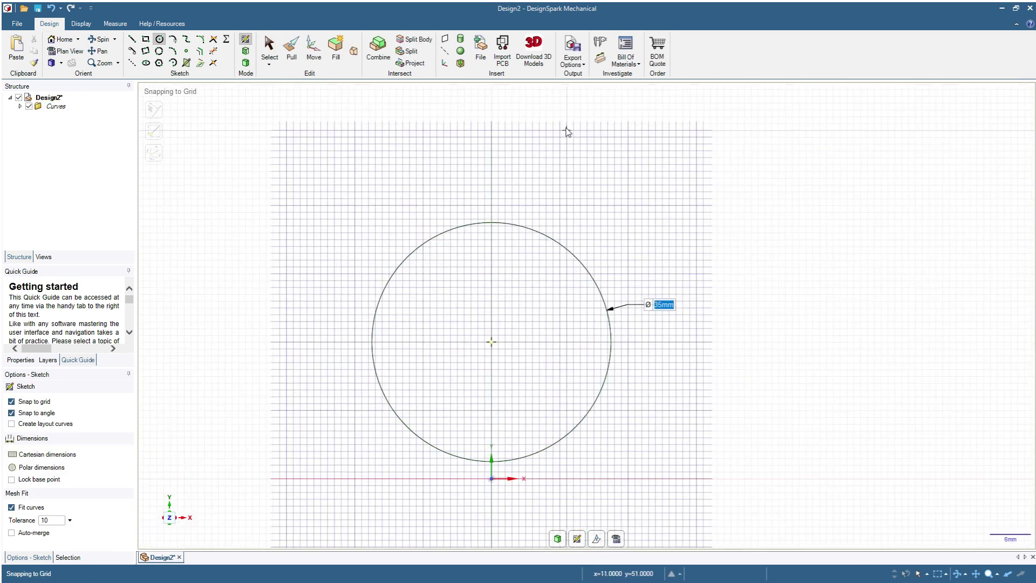
- Draw a 45° line from the circle's centre running up-right past its rim
{"action": "left_click", "coordinate": [133, 40]}
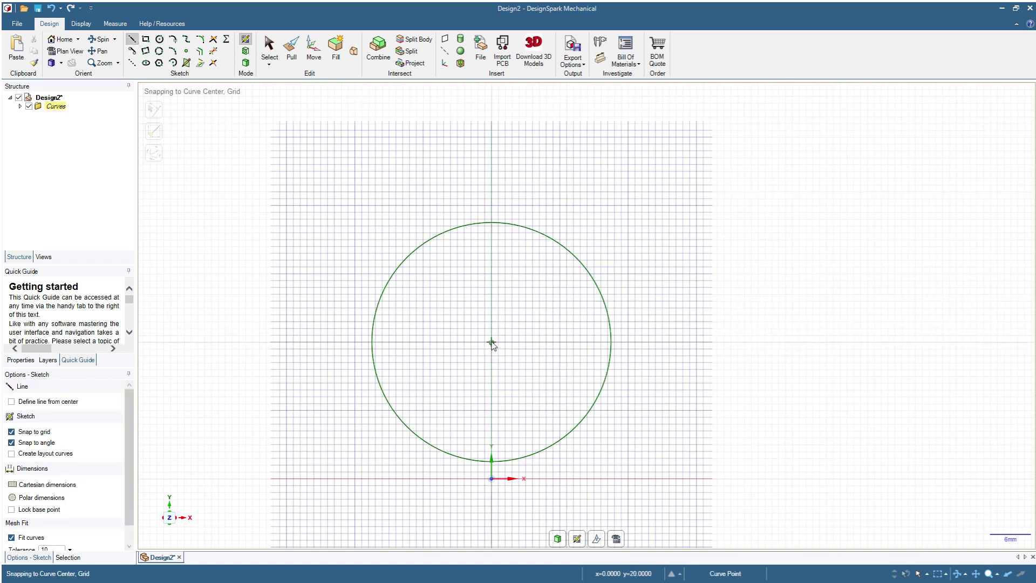
{"action": "left_click", "coordinate": [491, 343]}
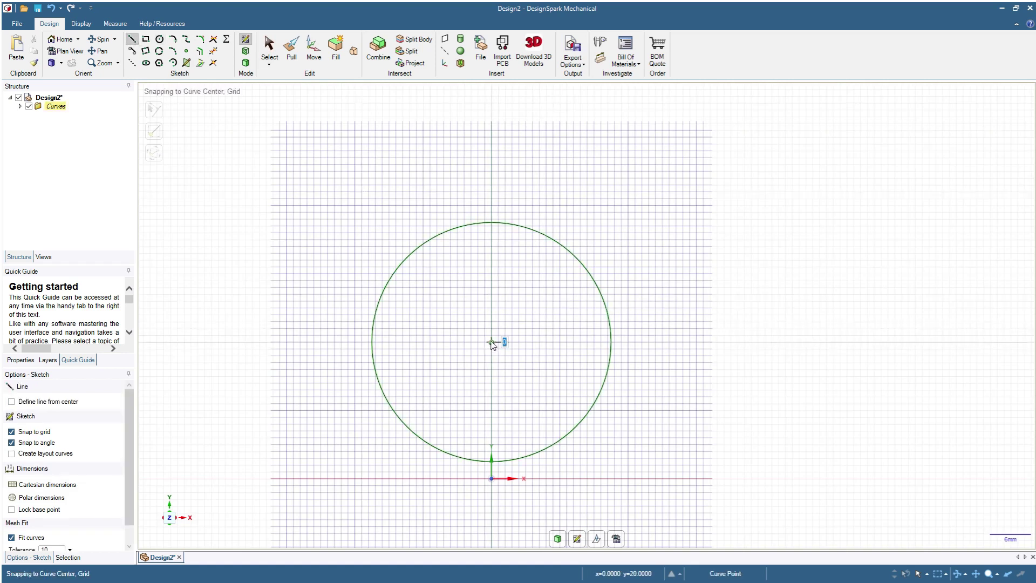
{"action": "left_click", "coordinate": [661, 173]}
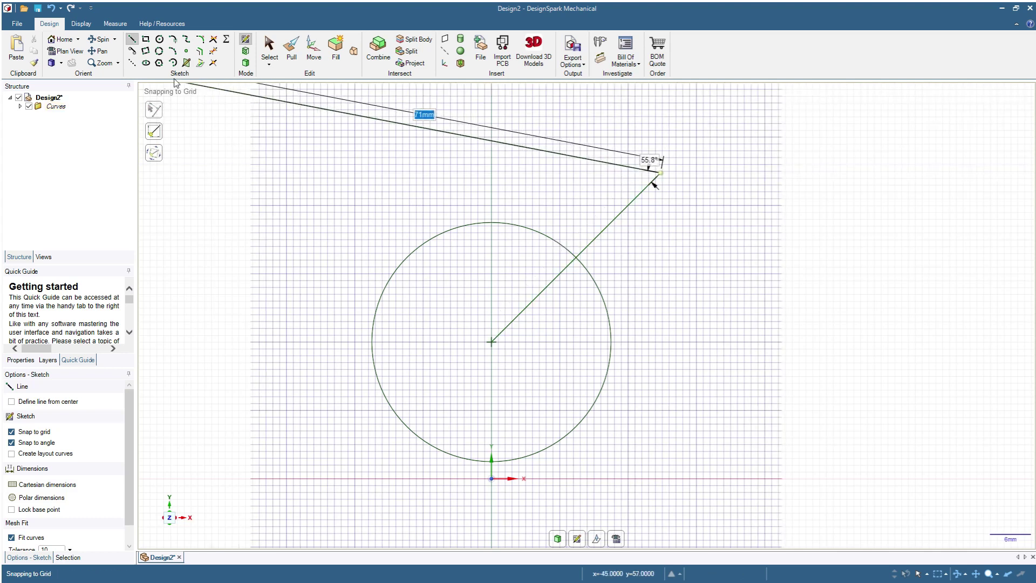
{"action": "left_click", "coordinate": [164, 40]}
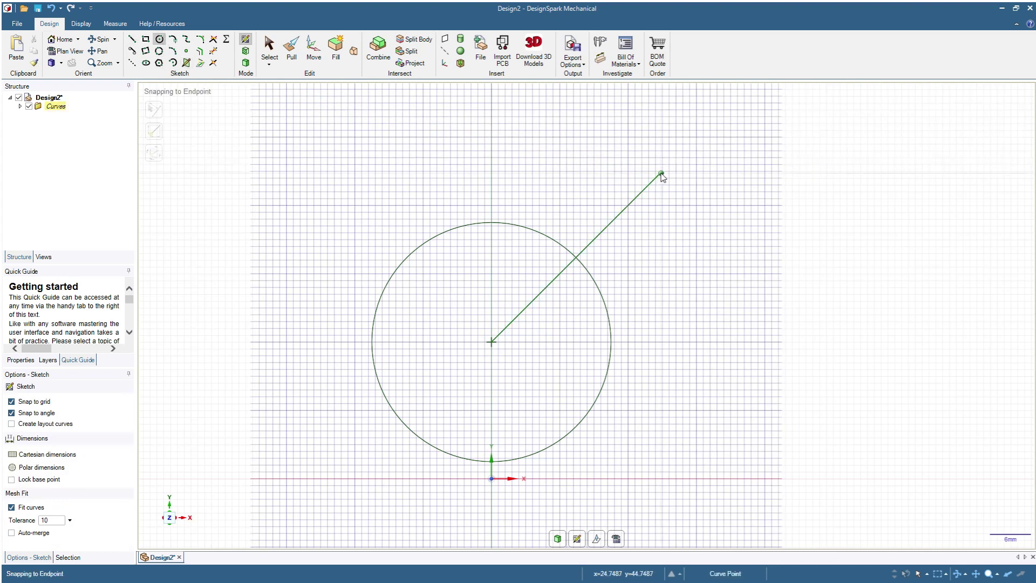
- Add a second 35 mm circle at the line's end, joined by an upper-left tangent line
{"action": "left_click", "coordinate": [662, 173]}
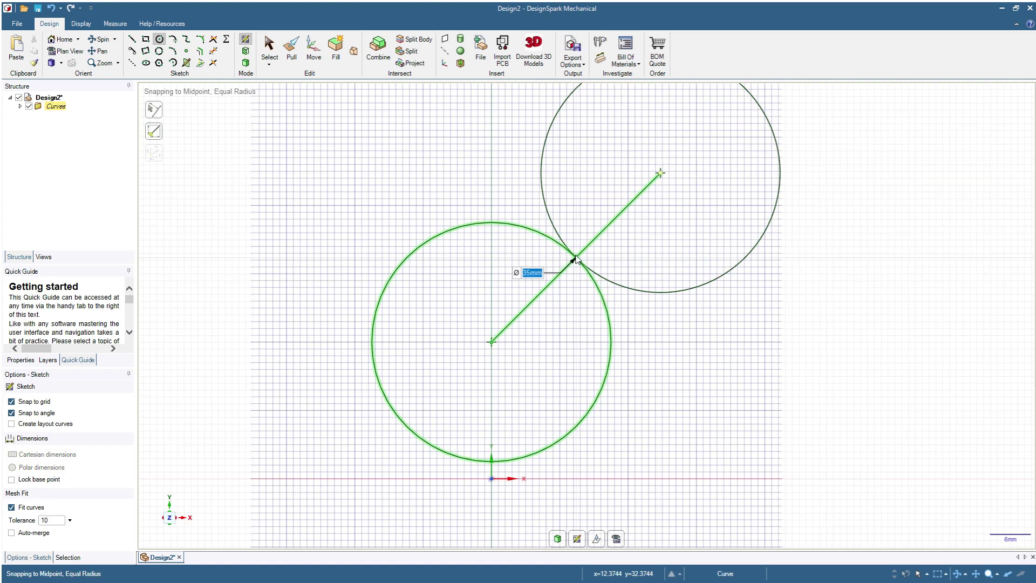
{"action": "left_click", "coordinate": [577, 258]}
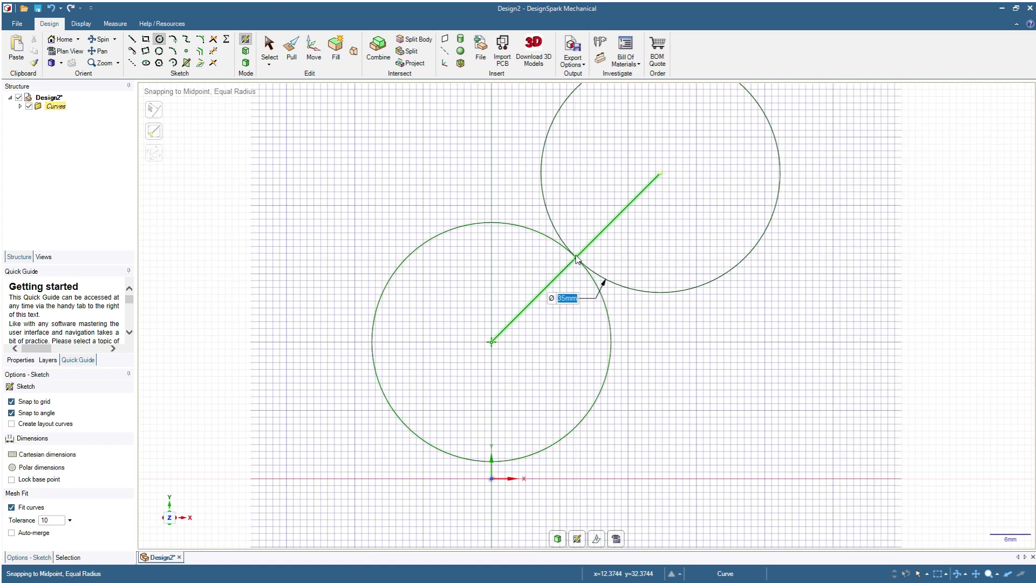
{"action": "left_click", "coordinate": [133, 54]}
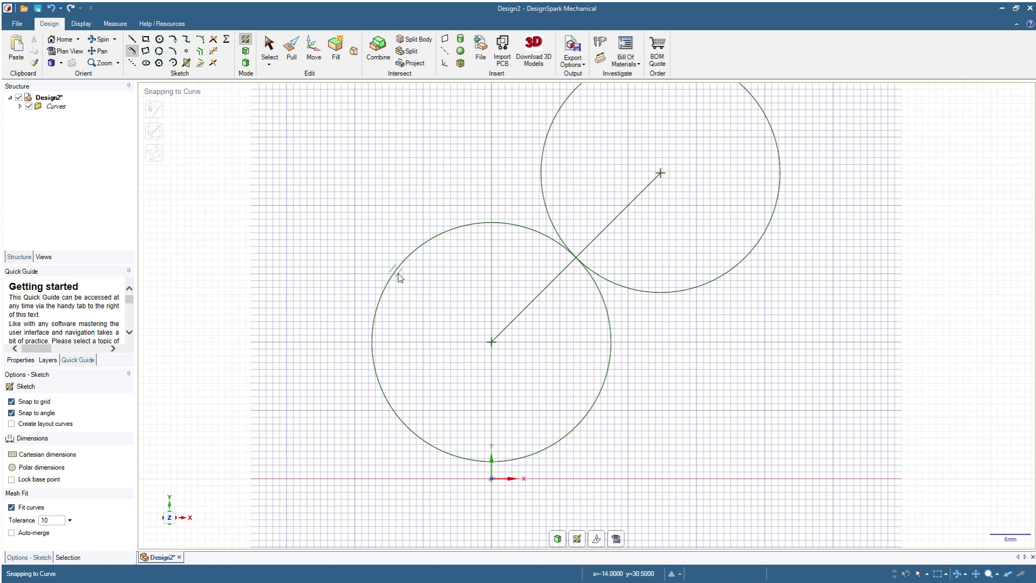
{"action": "left_click", "coordinate": [400, 275]}
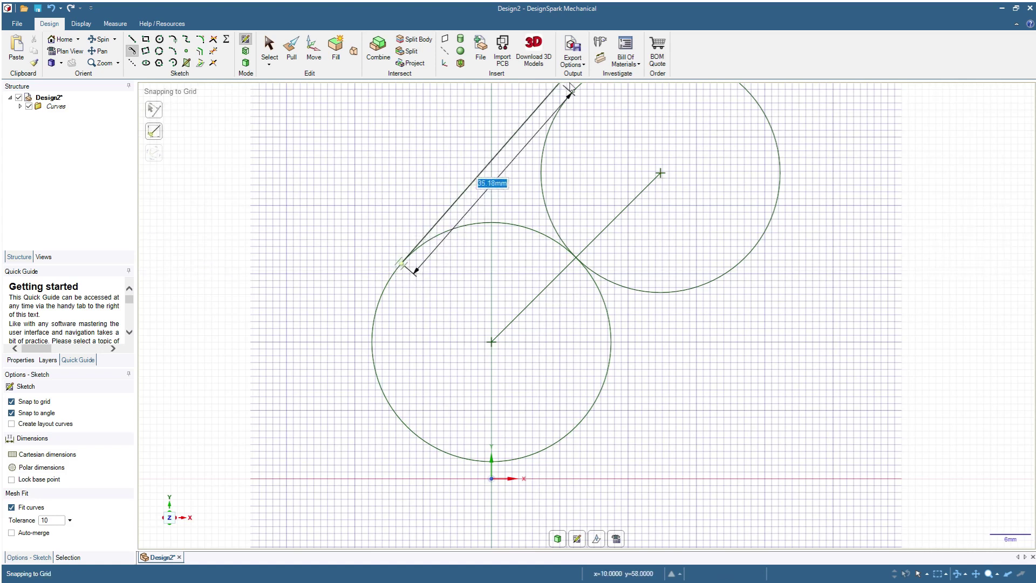
{"action": "left_click", "coordinate": [572, 97]}
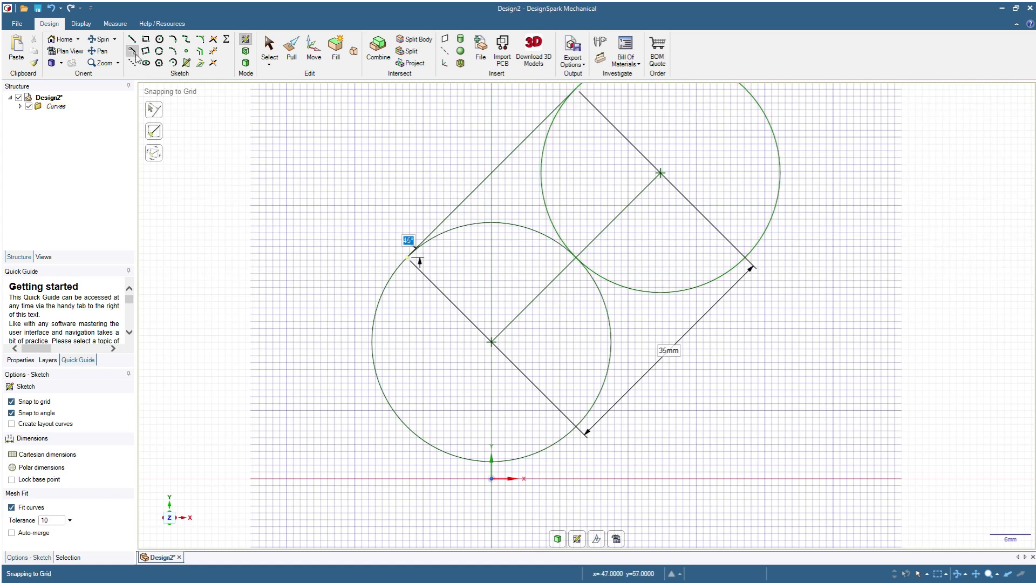
- Start a second tangent line from the upper circle's lower-right edge
{"action": "left_click", "coordinate": [751, 252]}
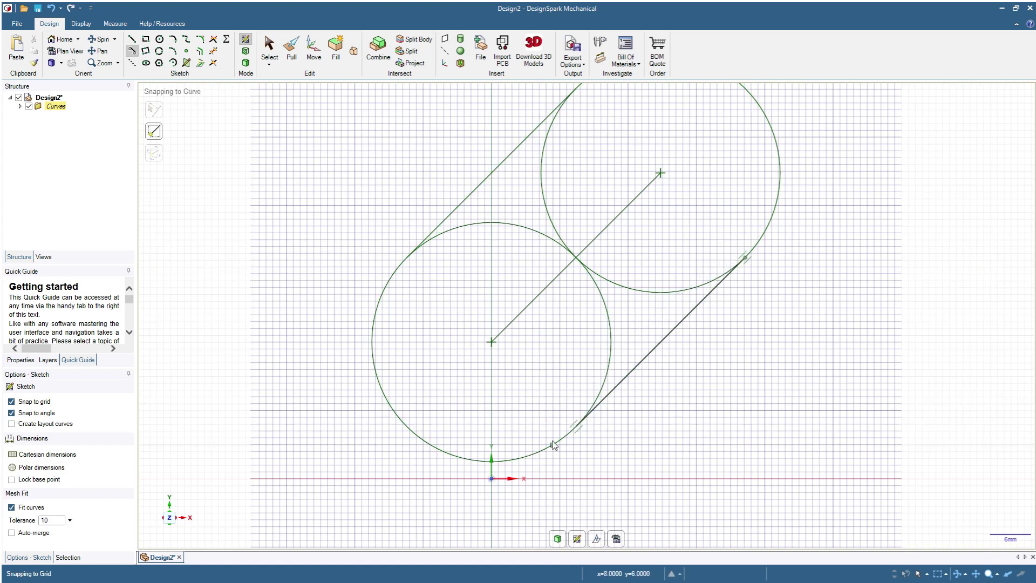
{"action": "scroll", "coordinate": [519, 374], "scroll_direction": "down", "scroll_amount": 2}
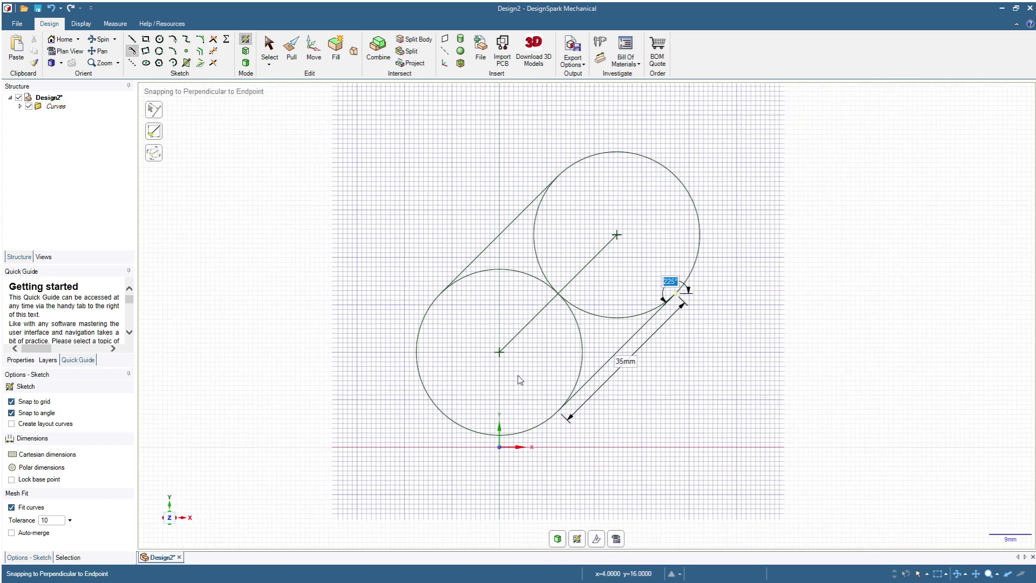
{"action": "scroll", "coordinate": [635, 194], "scroll_direction": "up", "scroll_amount": 1}
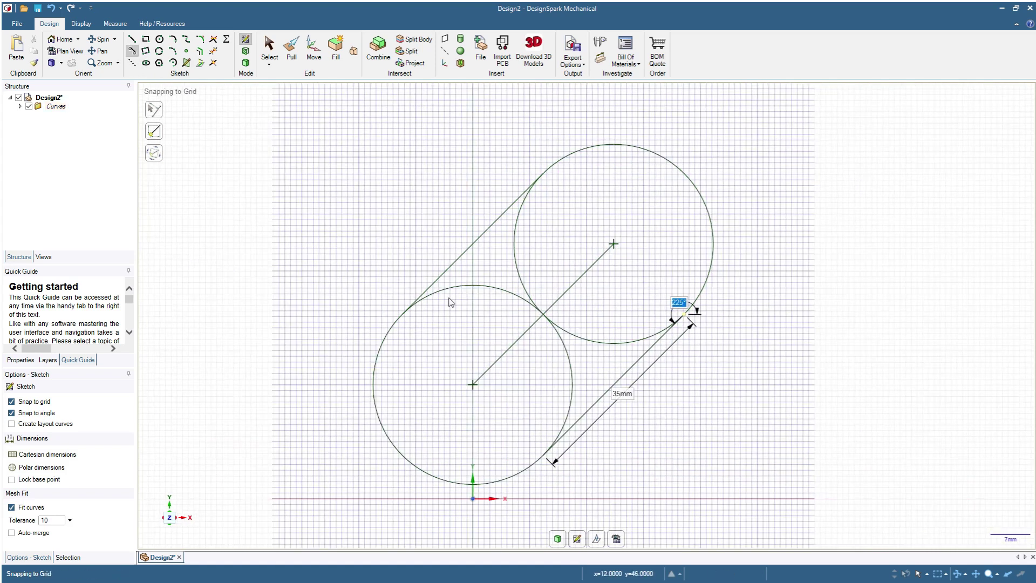
{"action": "scroll", "coordinate": [334, 309], "scroll_direction": "down", "scroll_amount": 2}
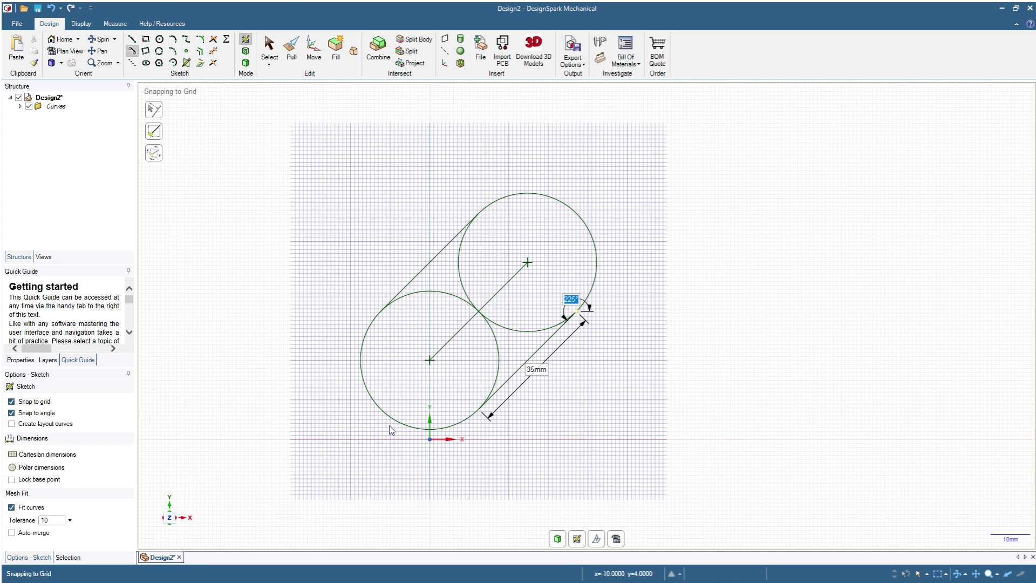
- Draw a 30 mm vertical line down from the lower circle's leftmost point
{"action": "scroll", "coordinate": [359, 151], "scroll_direction": "down", "scroll_amount": 2}
{"action": "scroll", "coordinate": [340, 259], "scroll_direction": "up", "scroll_amount": 2}
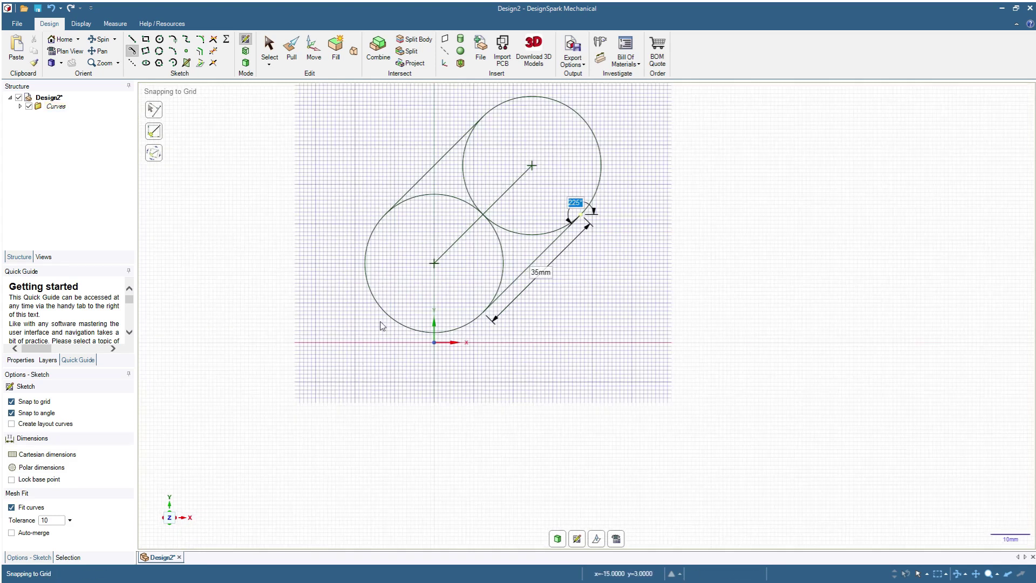
{"action": "scroll", "coordinate": [365, 299], "scroll_direction": "up", "scroll_amount": 1}
{"action": "scroll", "coordinate": [365, 300], "scroll_direction": "up", "scroll_amount": 1}
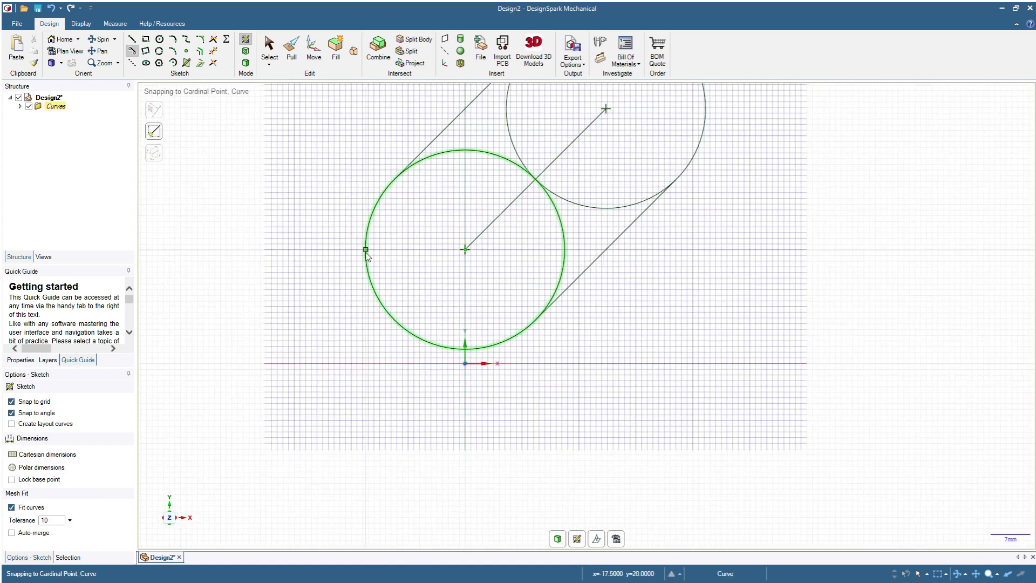
{"action": "left_click", "coordinate": [366, 249]}
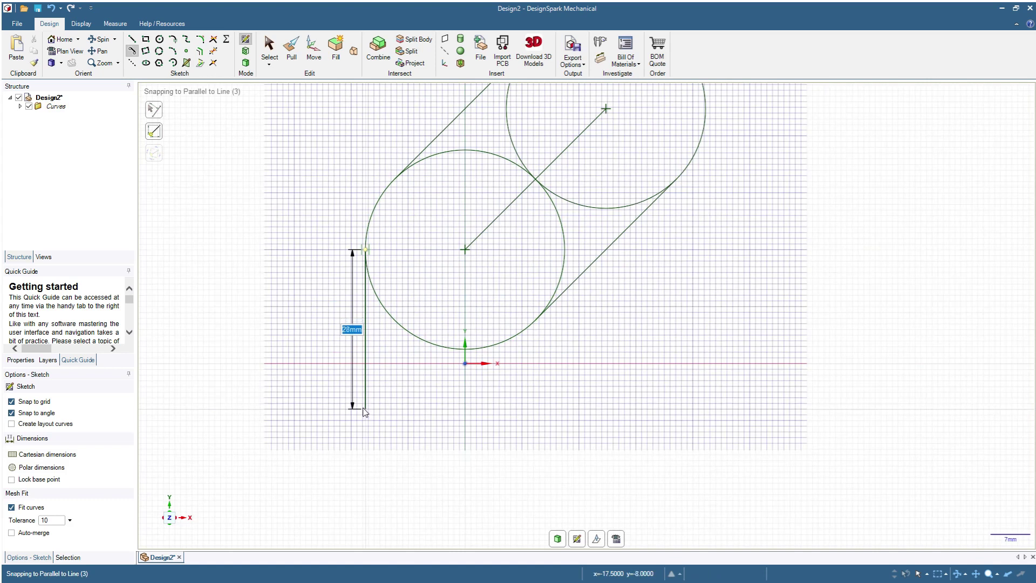
{"action": "type", "text": "30"}
{"action": "key", "text": "Tab"}
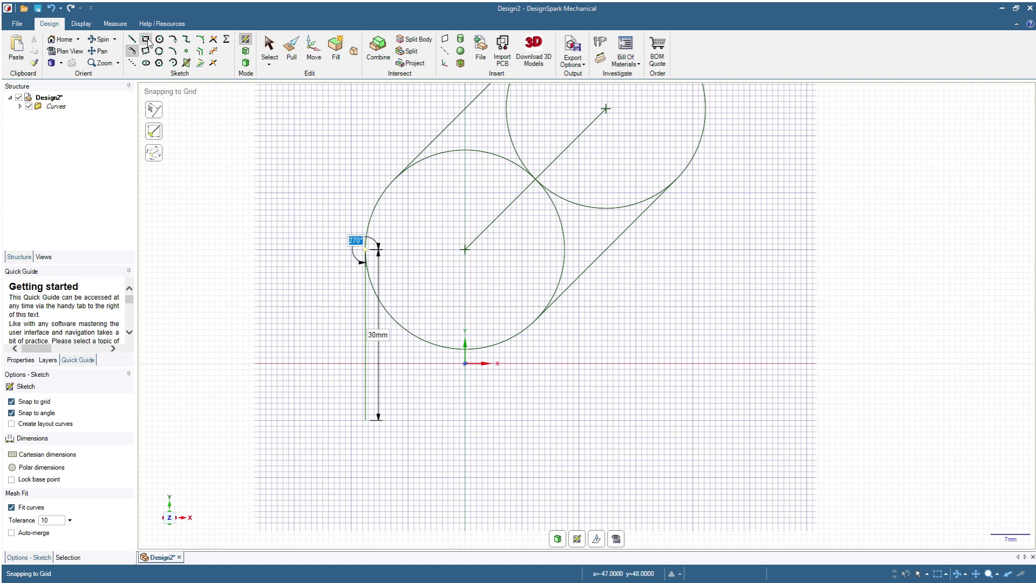
- Start a 59.5 × 3 mm base rectangle at the vertical line's bottom end
{"action": "left_click", "coordinate": [146, 40]}
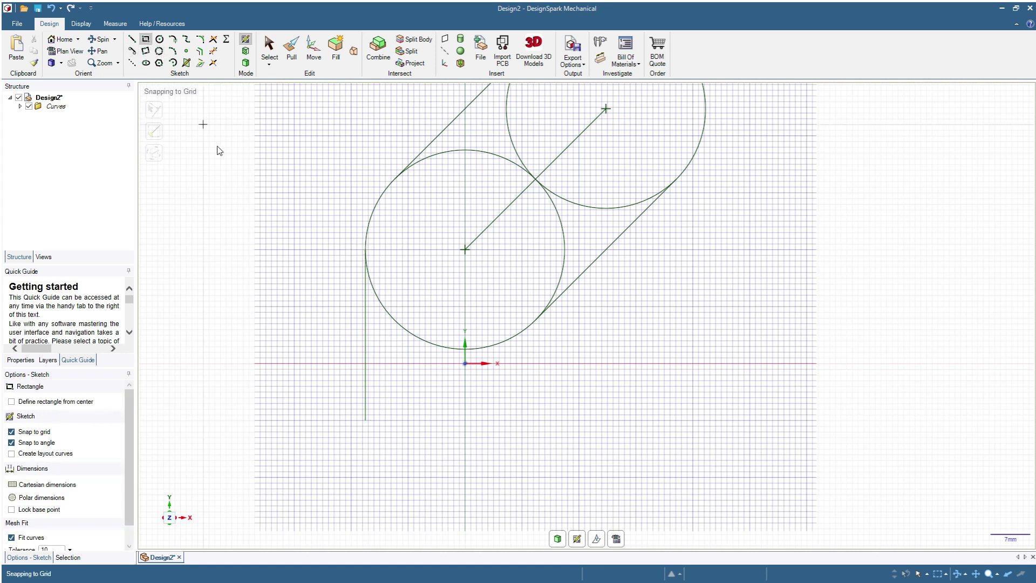
{"action": "left_click", "coordinate": [366, 421]}
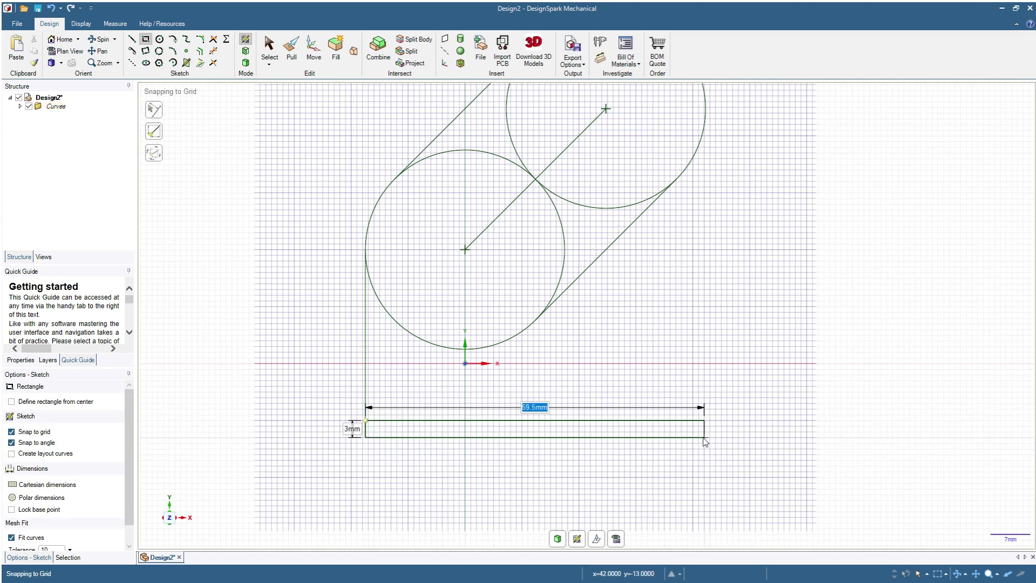
{"action": "key", "text": "Tab"}
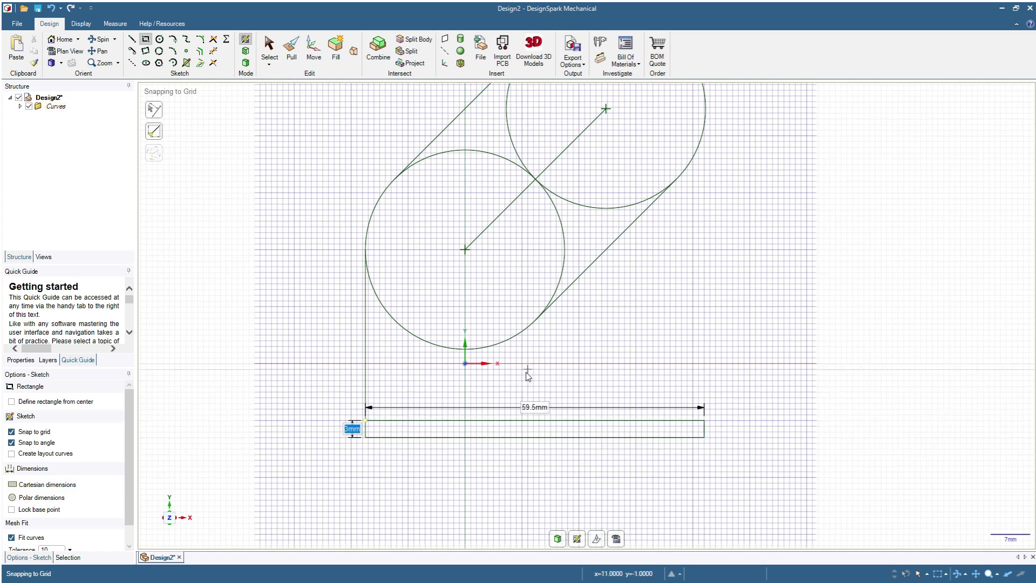
- Complete the 59.5 × 3 mm base rectangle
{"action": "left_click", "coordinate": [278, 44]}
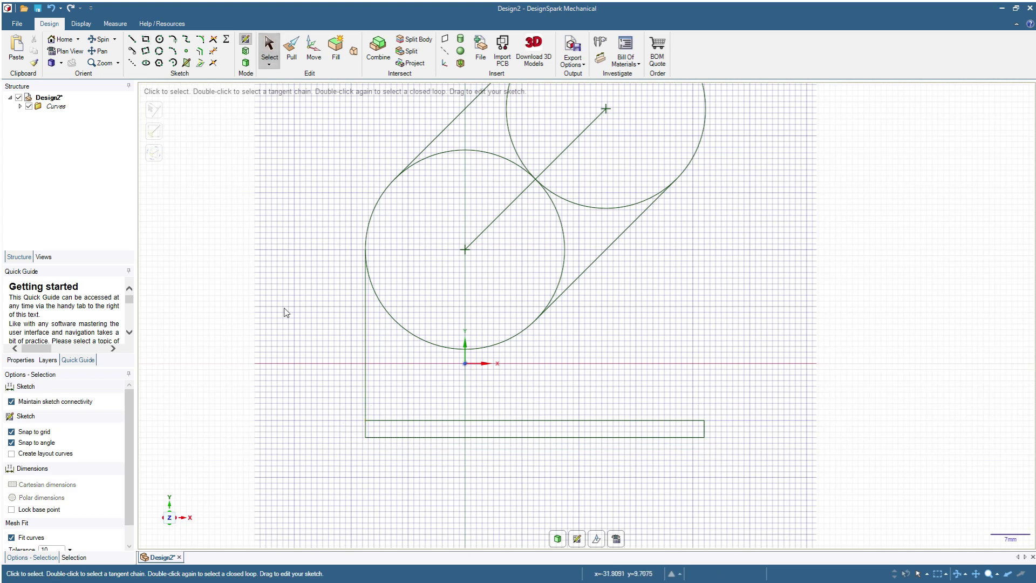
{"action": "scroll", "coordinate": [685, 352], "scroll_direction": "down", "scroll_amount": 3}
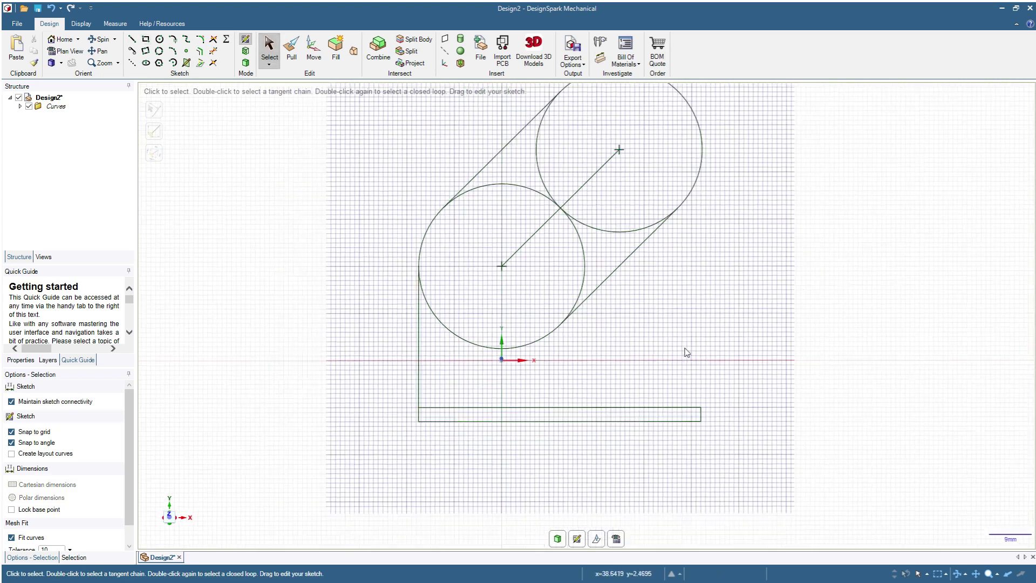
{"action": "scroll", "coordinate": [679, 283], "scroll_direction": "up", "scroll_amount": 2}
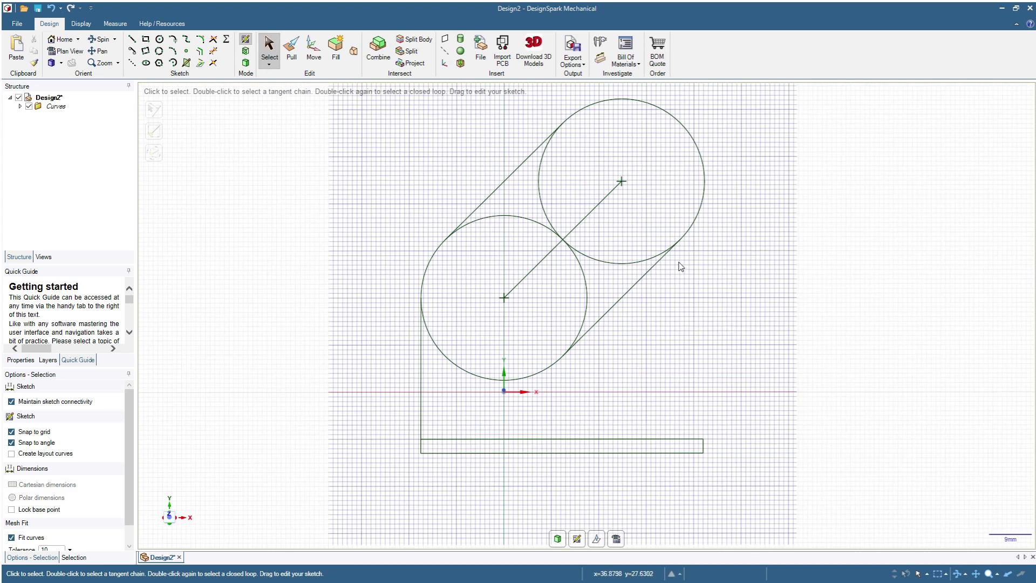
- Draw tangent arcs from the lower circle to the base: 20.65 mm right, 19.54 mm left
{"action": "left_click", "coordinate": [584, 319]}
{"action": "left_click", "coordinate": [159, 50]}
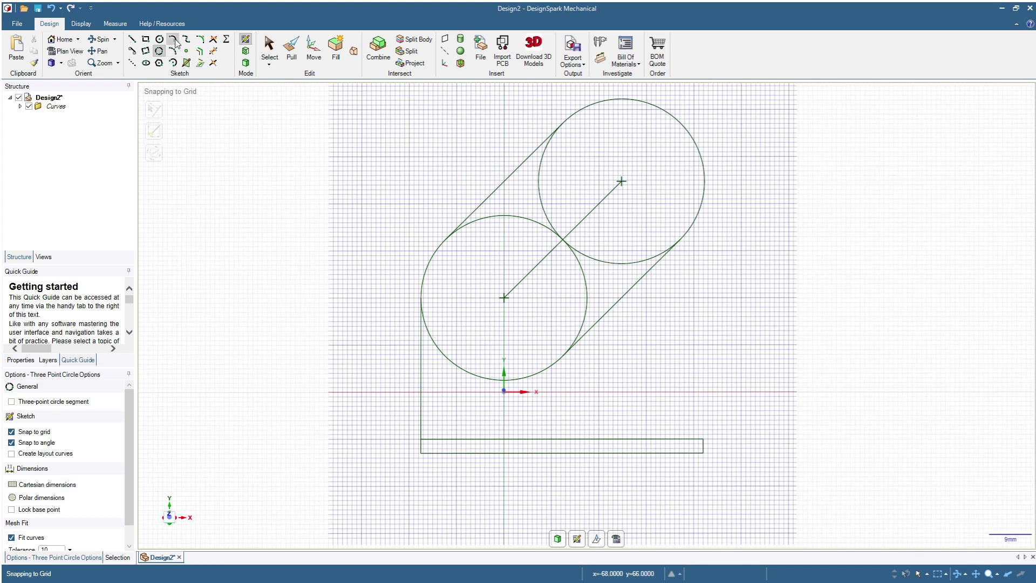
{"action": "left_click", "coordinate": [174, 41]}
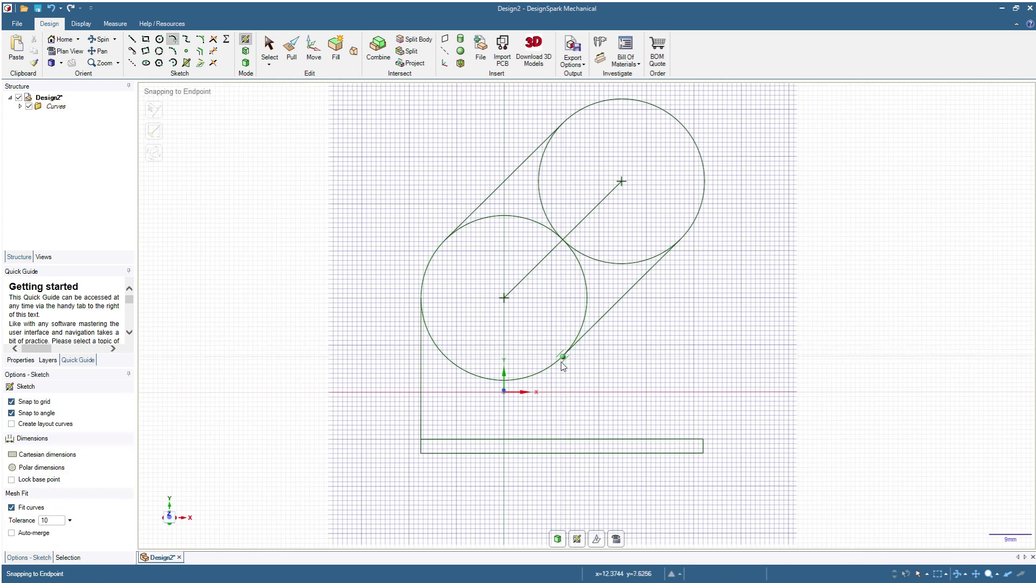
{"action": "left_click", "coordinate": [563, 354]}
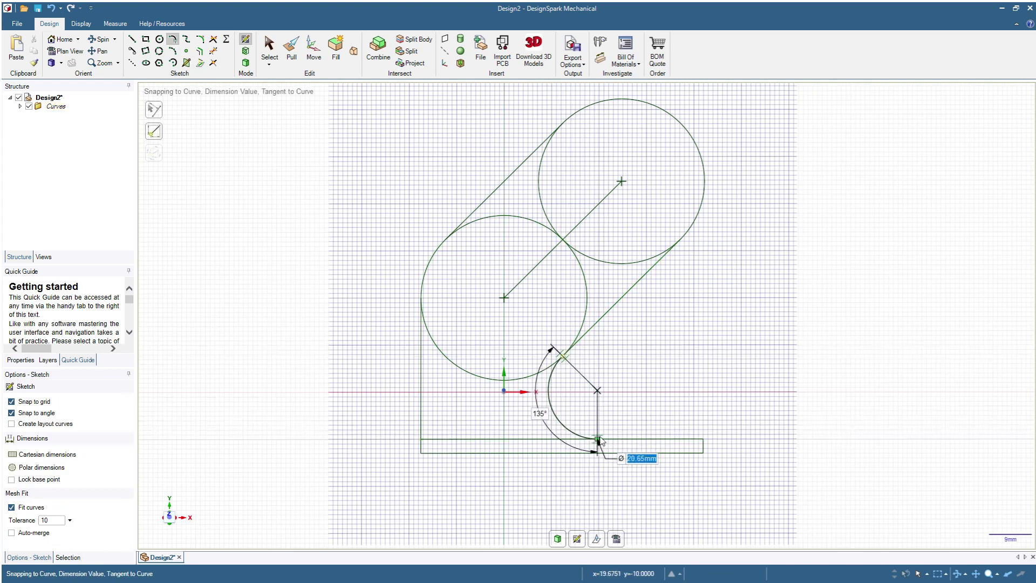
{"action": "left_click", "coordinate": [597, 440]}
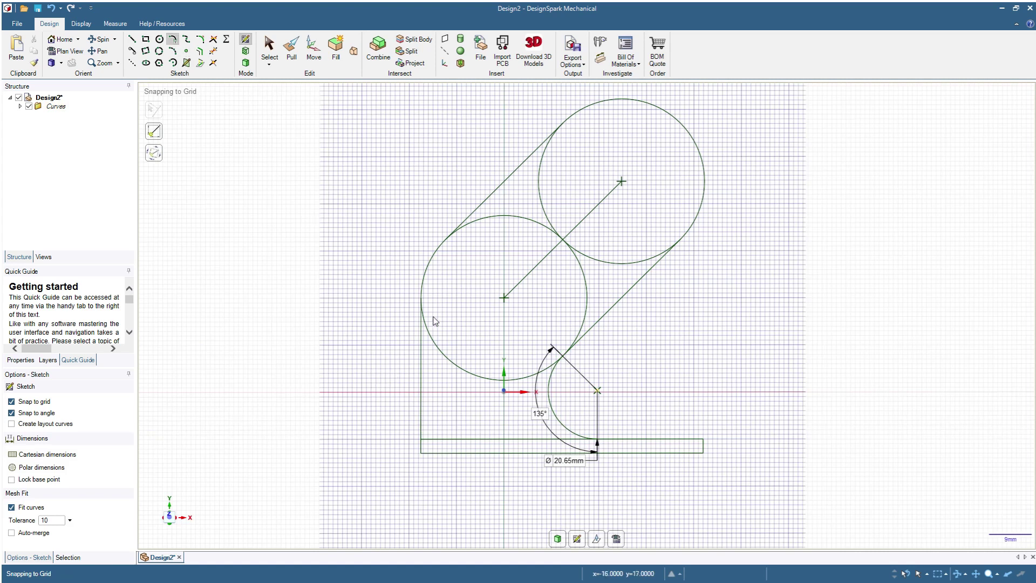
{"action": "left_click", "coordinate": [449, 361]}
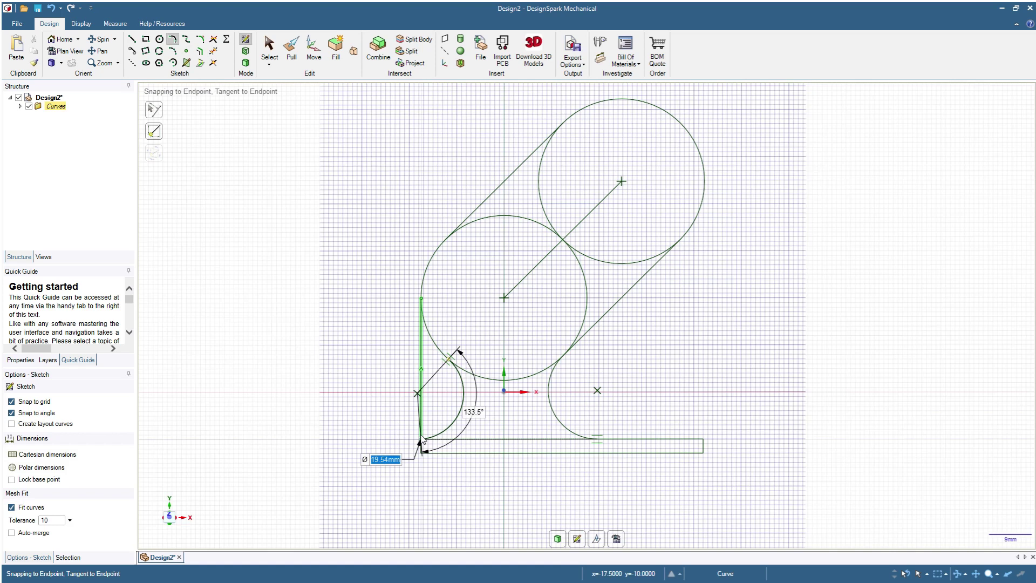
{"action": "left_click", "coordinate": [422, 439]}
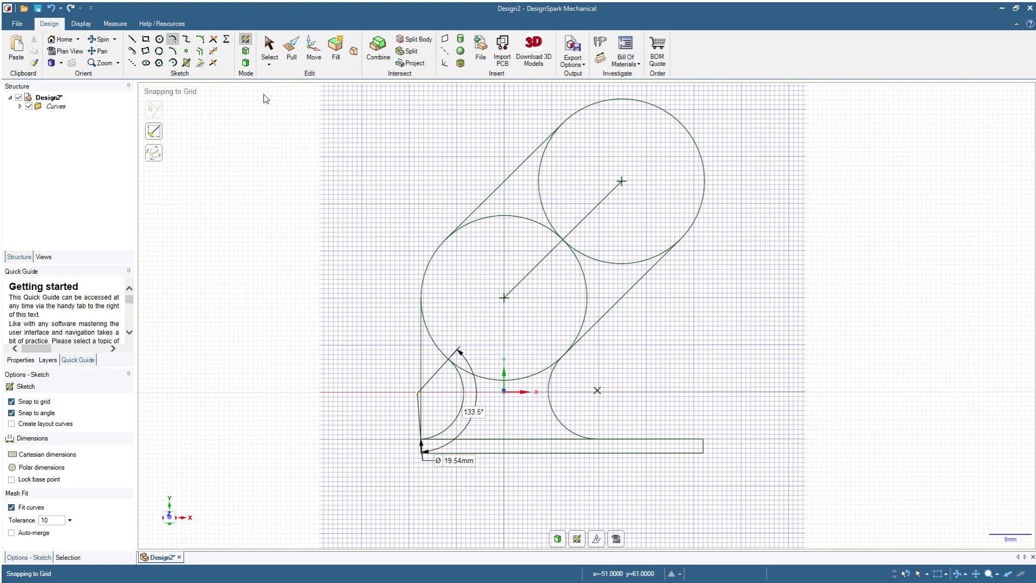
- Convert the closed sketch into a filled surface in 3D and select the lower circle face
{"action": "left_click", "coordinate": [271, 43]}
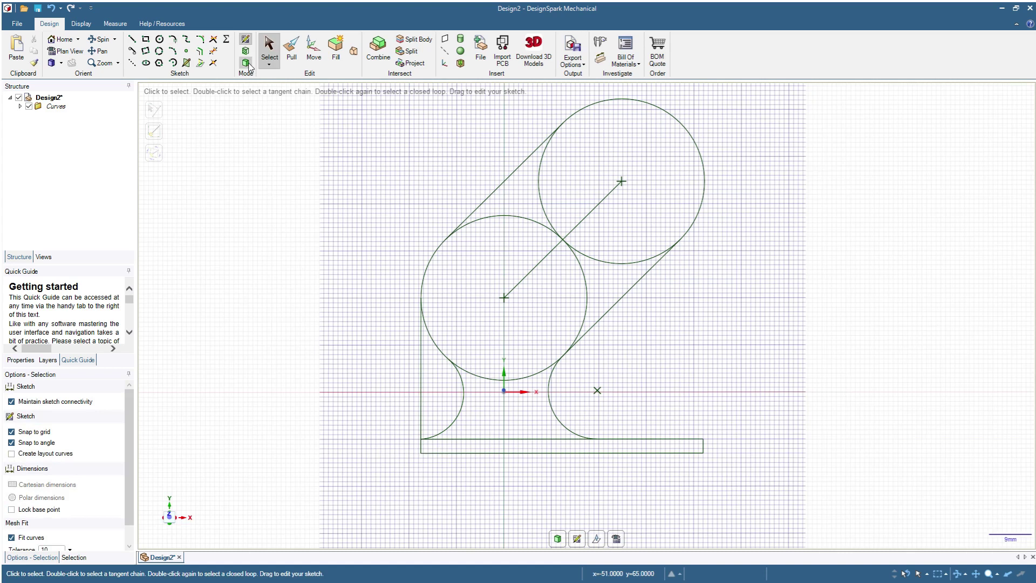
{"action": "left_click", "coordinate": [246, 64]}
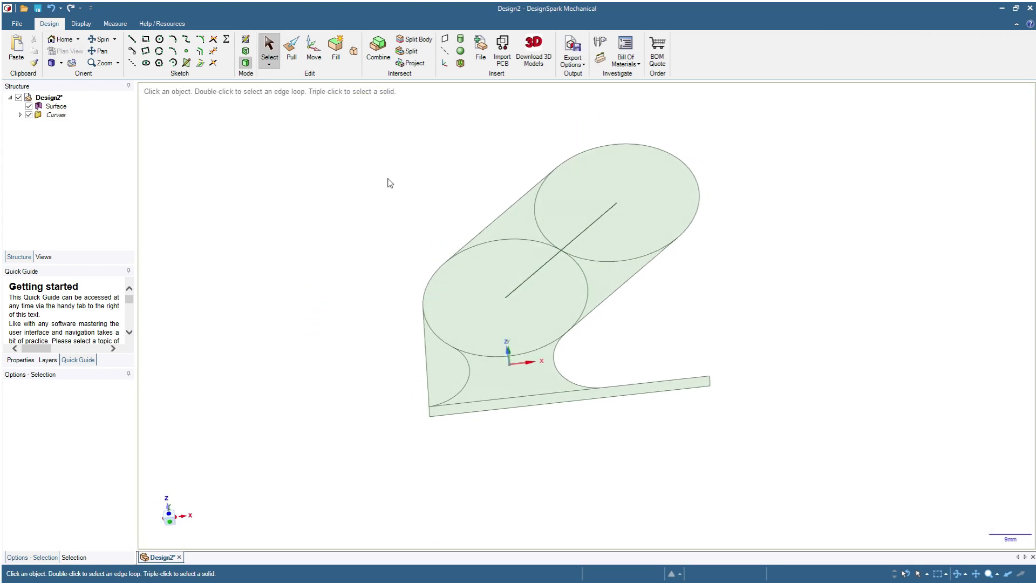
{"action": "mouse_move", "coordinate": [469, 141]}
{"action": "middle_mouse_down"}
{"action": "mouse_move", "coordinate": [449, 178]}
{"action": "mouse_move", "coordinate": [453, 243]}
{"action": "mouse_move", "coordinate": [417, 208]}
{"action": "mouse_move", "coordinate": [423, 215]}
{"action": "middle_mouse_up"}
{"action": "left_click", "coordinate": [480, 249]}
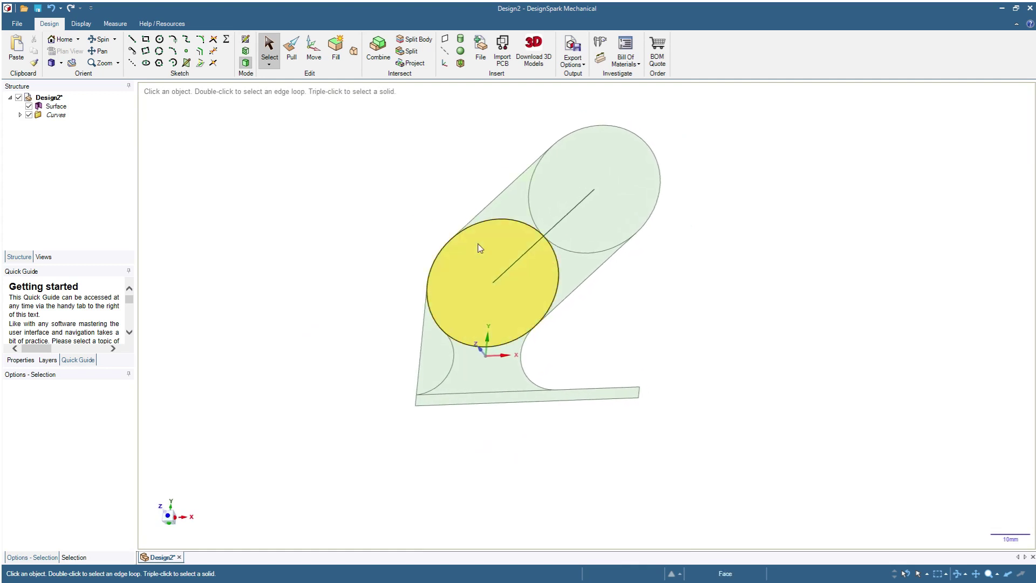
{"action": "left_click", "coordinate": [459, 234]}
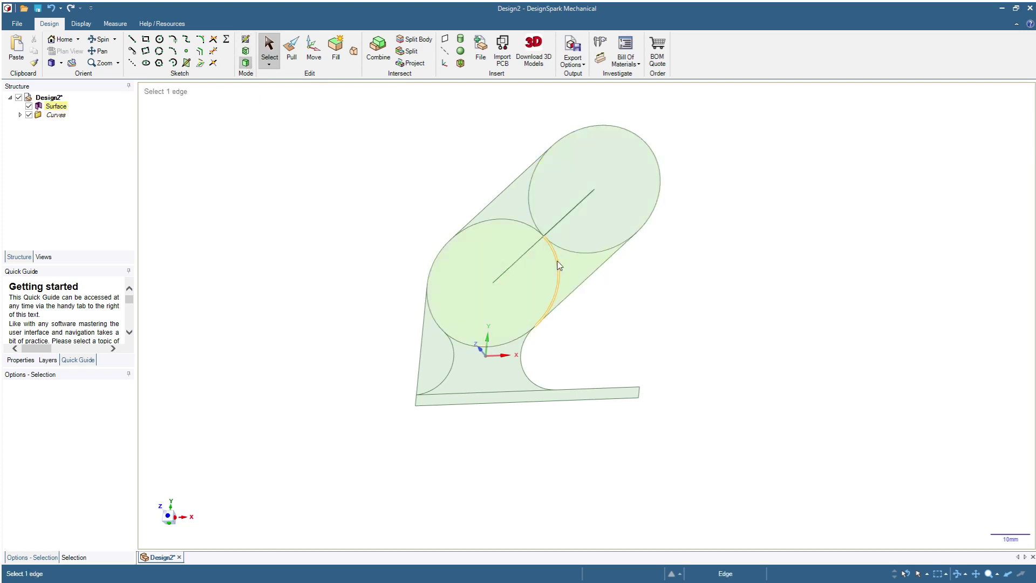
{"action": "left_click", "coordinate": [531, 281]}
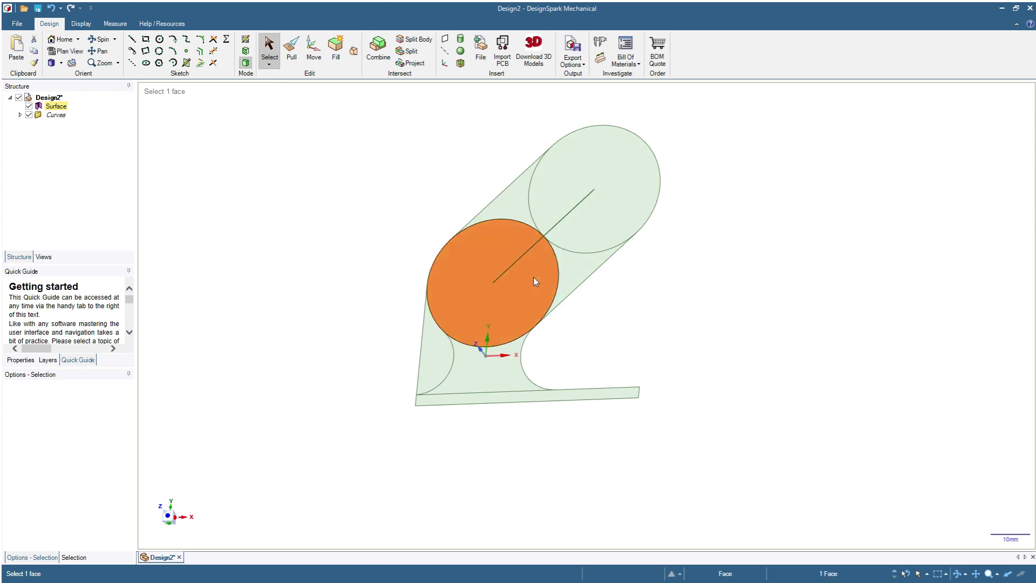
- Back in the sketch, delete the unwanted inner arcs of both circles
{"action": "left_click", "coordinate": [244, 43]}
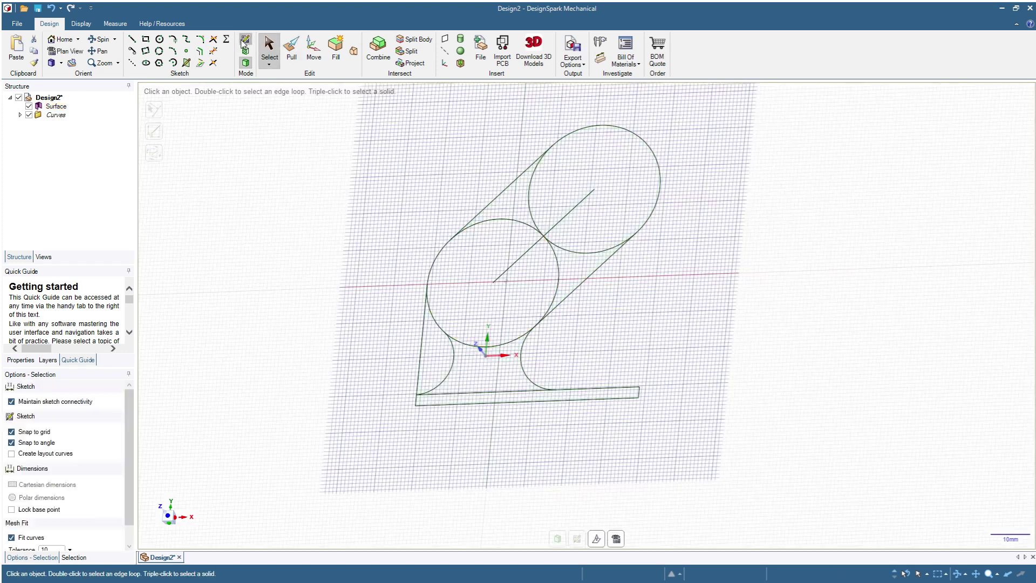
{"action": "left_click", "coordinate": [560, 264]}
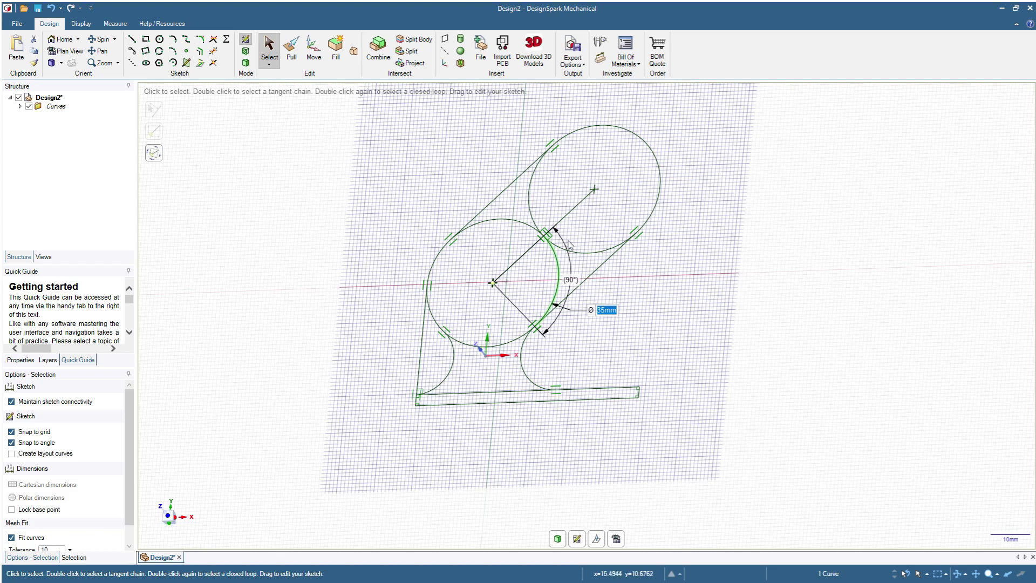
{"action": "key", "text": "Delete"}
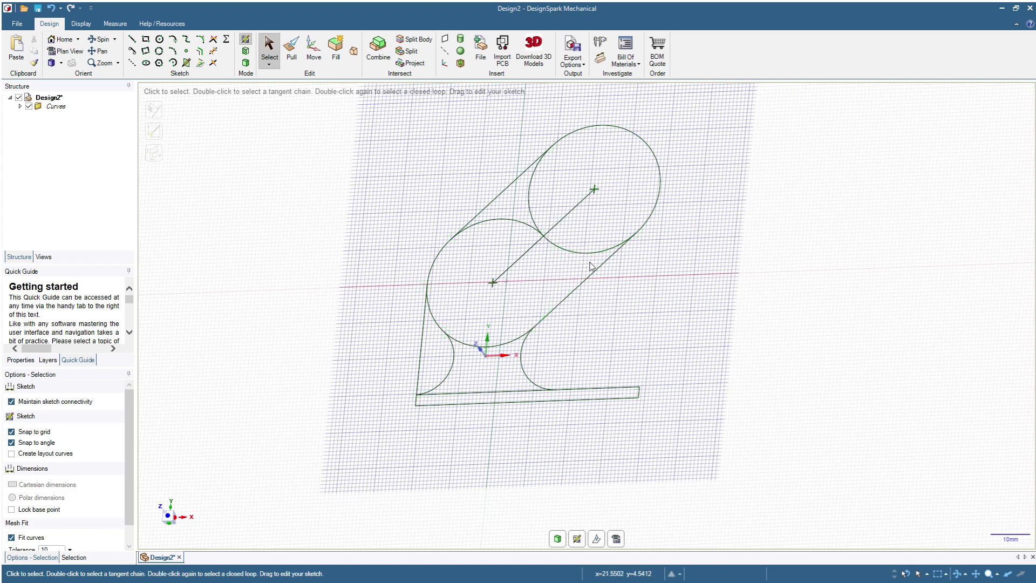
{"action": "left_click", "coordinate": [589, 252]}
{"action": "key", "text": "Delete"}
{"action": "left_click", "coordinate": [531, 207]}
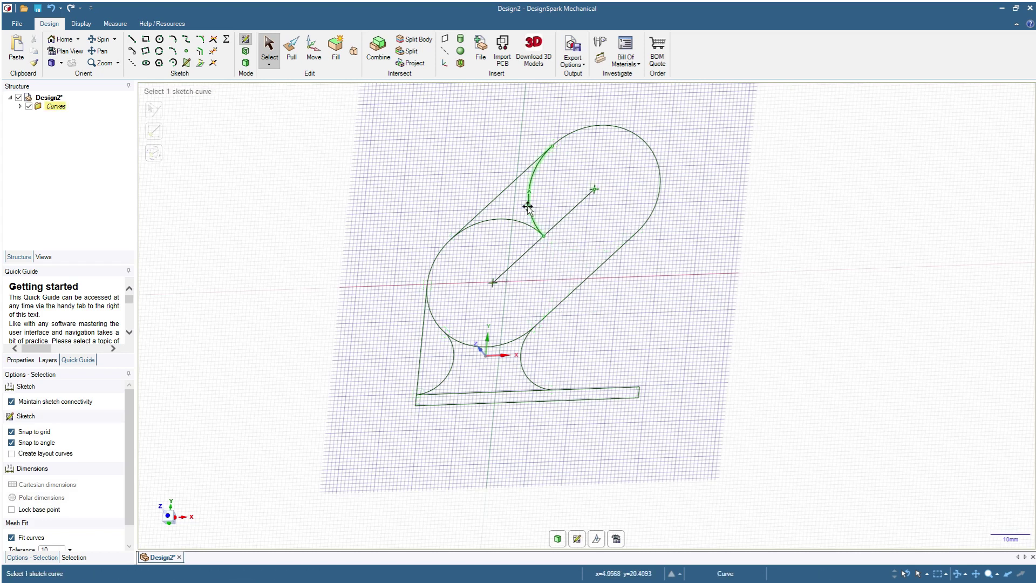
{"action": "key", "text": "Delete"}
{"action": "left_click", "coordinate": [502, 218]}
{"action": "key", "text": "Delete"}
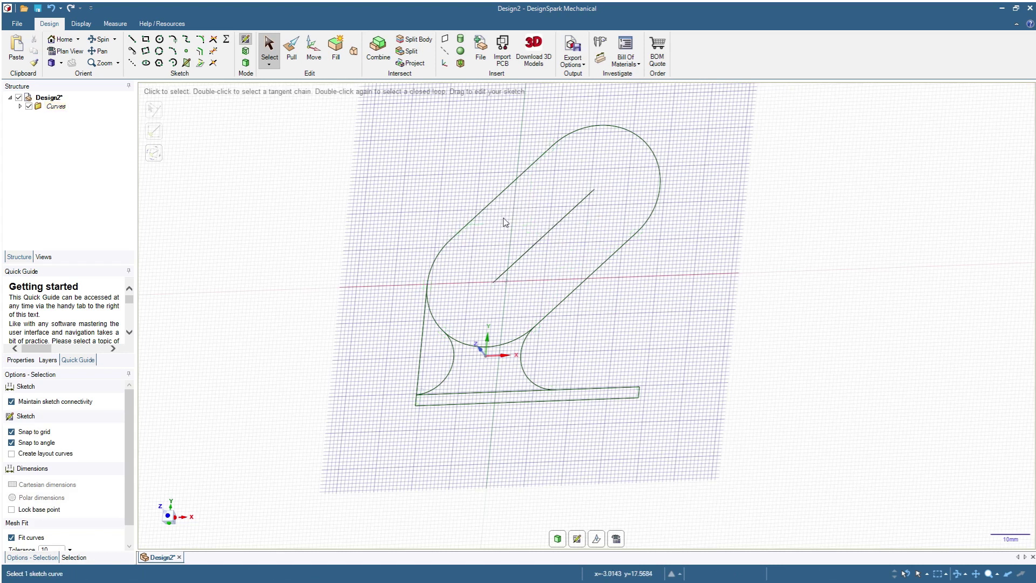
- Delete the diagonal centre line, lower-right diagonal and left vertical line, then face front
{"action": "left_click", "coordinate": [535, 245]}
{"action": "key", "text": "Delete"}
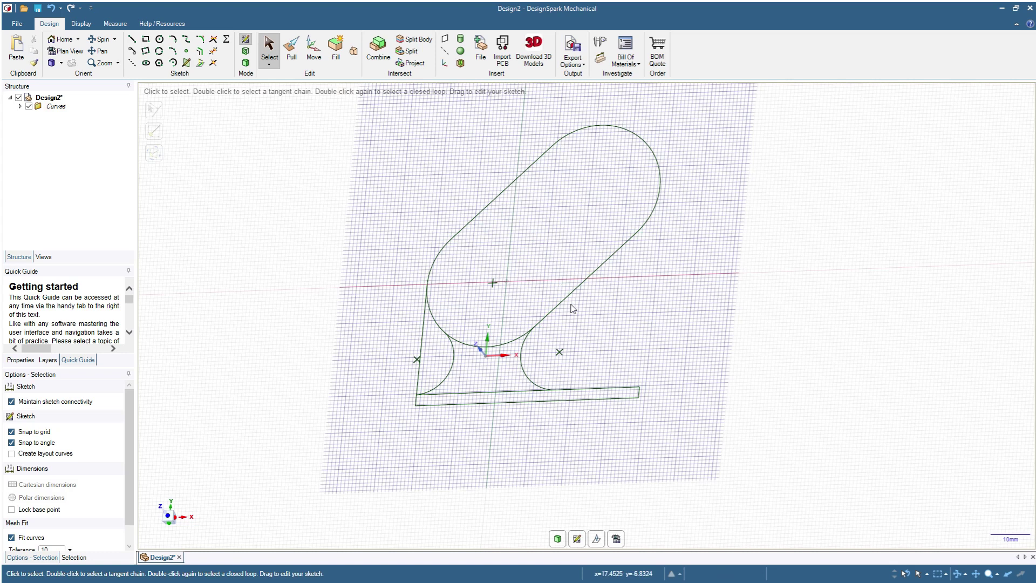
{"action": "left_click", "coordinate": [585, 282]}
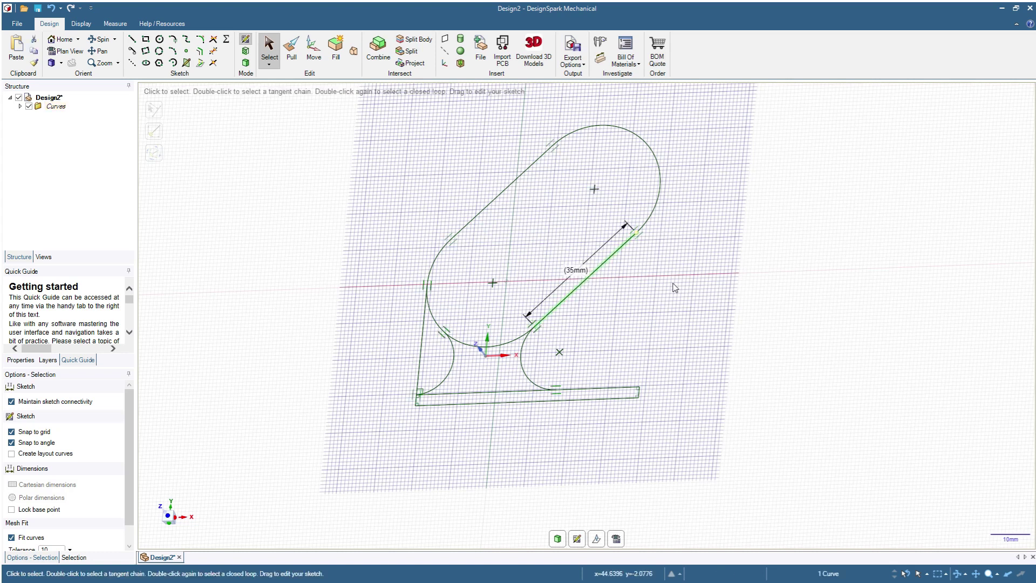
{"action": "key", "text": "Delete"}
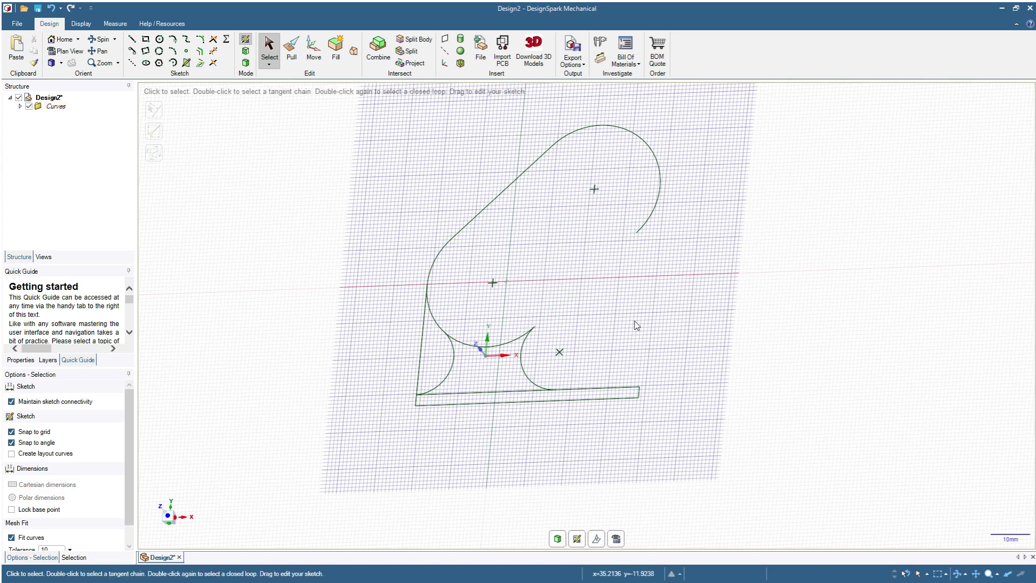
{"action": "left_click", "coordinate": [417, 338]}
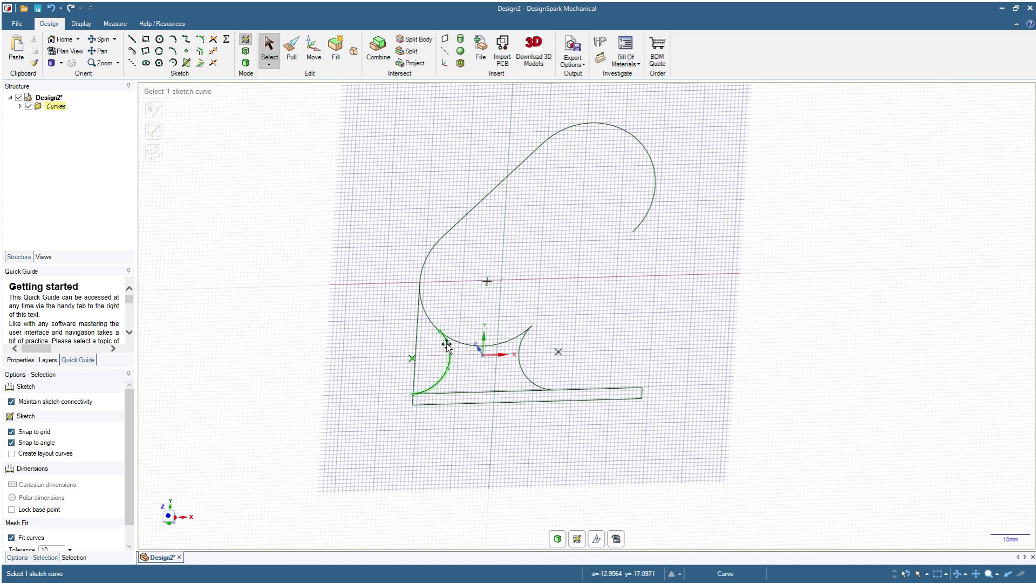
{"action": "left_click", "coordinate": [417, 338]}
{"action": "key", "text": "Delete"}
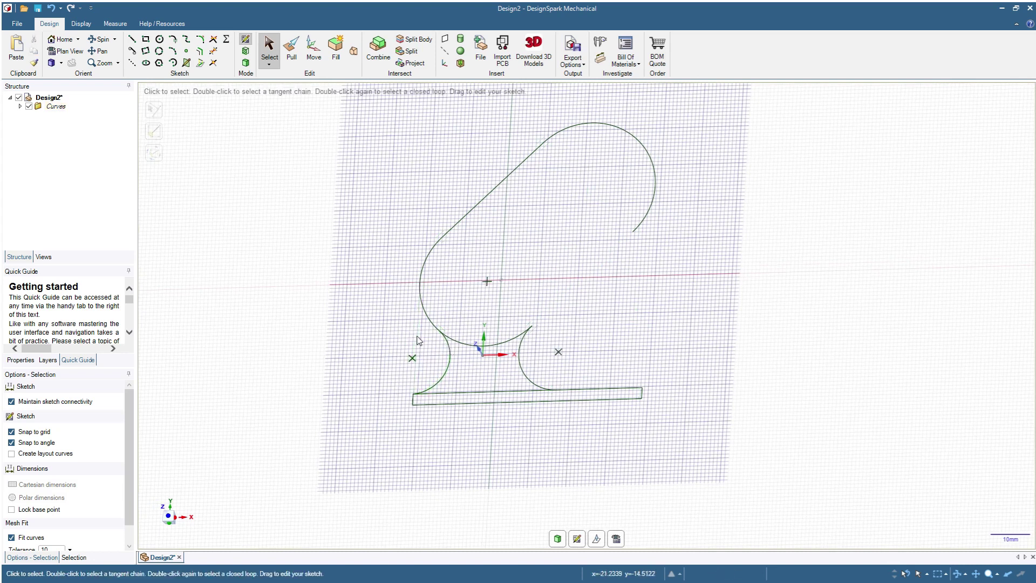
{"action": "mouse_move", "coordinate": [375, 323]}
{"action": "middle_mouse_down"}
{"action": "mouse_move", "coordinate": [378, 391]}
{"action": "mouse_move", "coordinate": [373, 378]}
{"action": "mouse_move", "coordinate": [393, 353]}
{"action": "middle_mouse_up"}
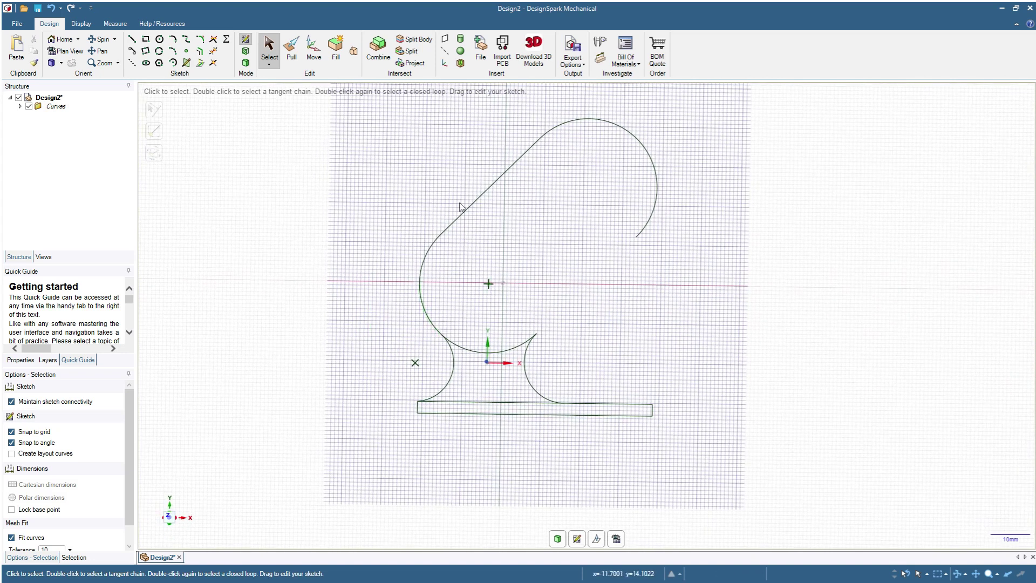
- Offset the slanted outer line and the hook arcs into a parallel inner copy inside the hook
{"action": "double_click", "coordinate": [483, 193]}
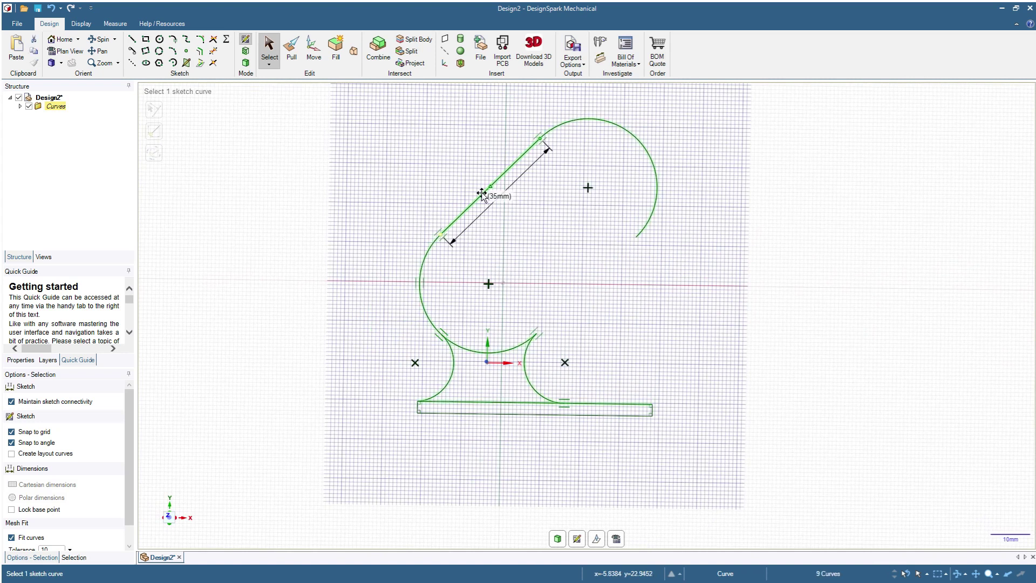
{"action": "left_click", "coordinate": [527, 219]}
{"action": "left_click", "coordinate": [485, 189]}
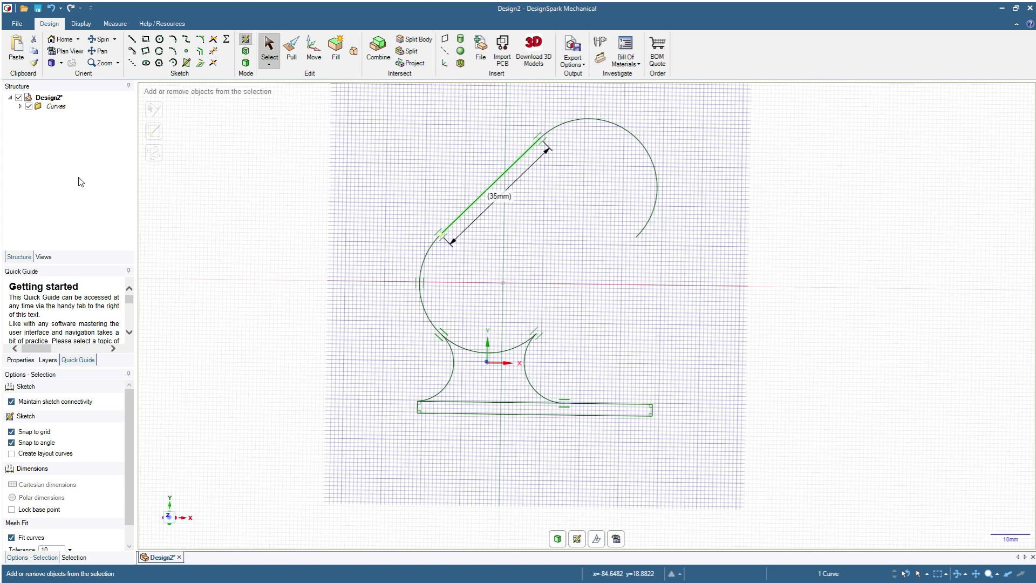
{"action": "left_click", "coordinate": [428, 254], "text": "ctrl"}
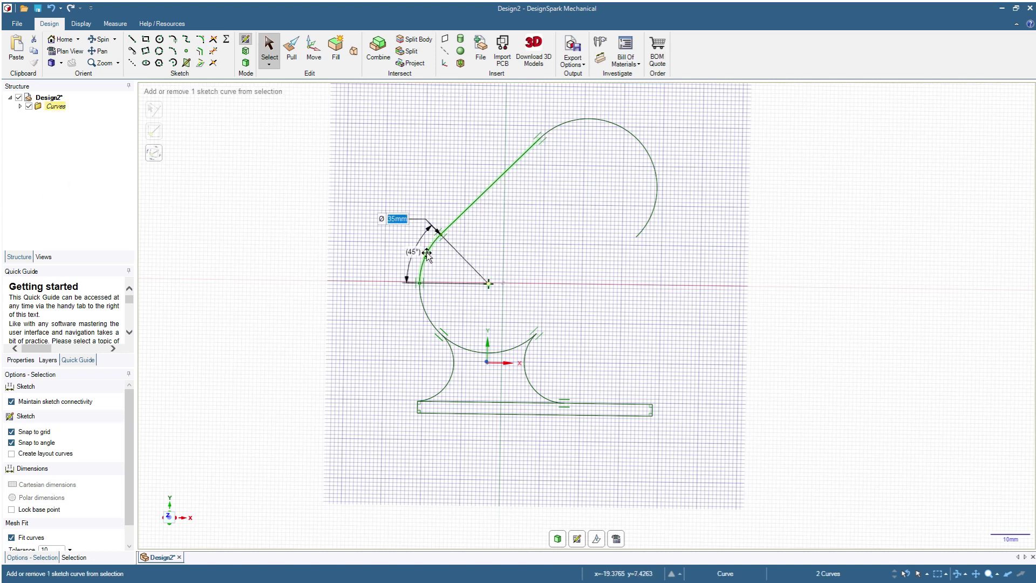
{"action": "left_click", "coordinate": [455, 343], "text": "ctrl"}
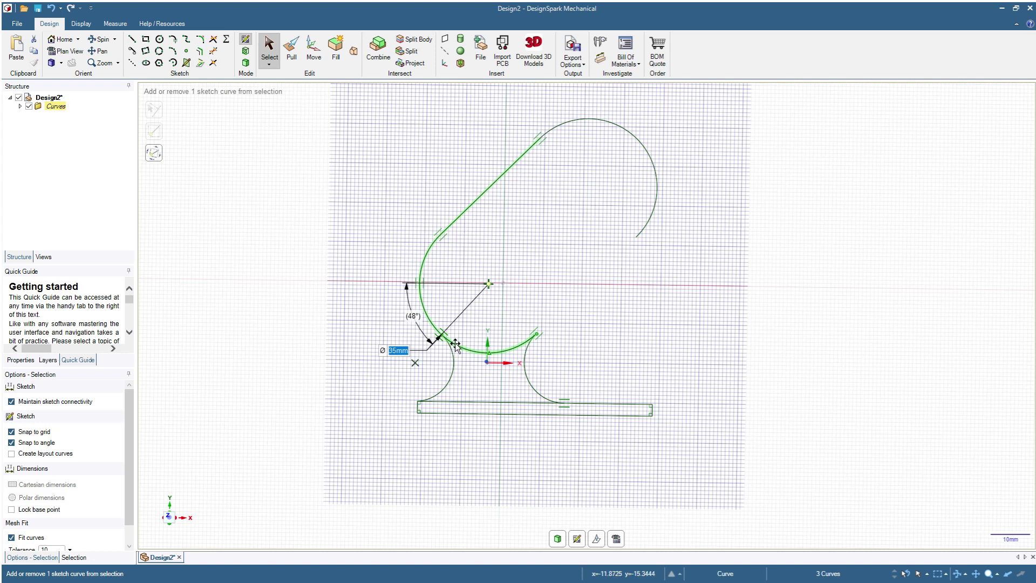
{"action": "left_click", "coordinate": [654, 222], "text": "ctrl"}
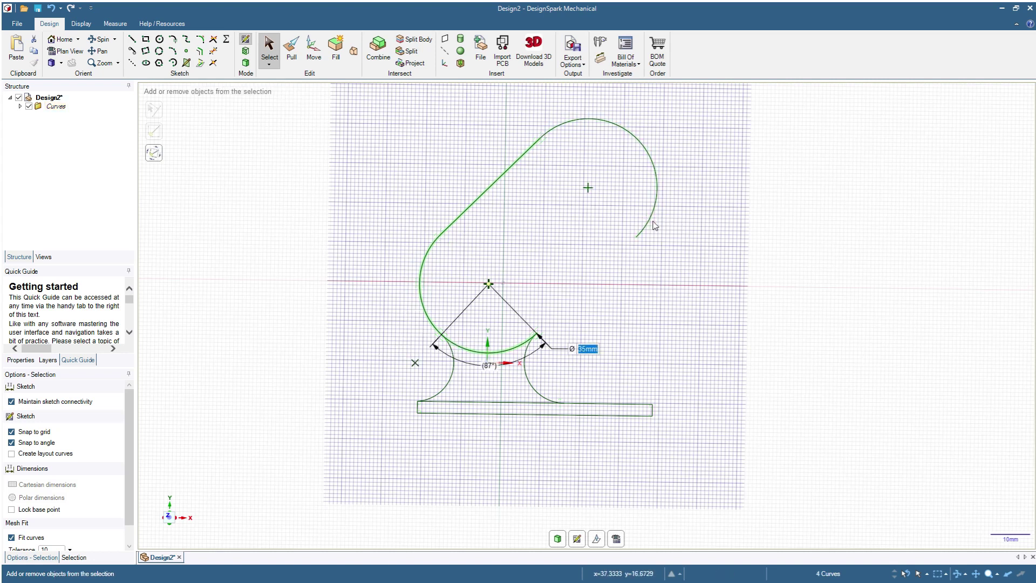
{"action": "left_click", "coordinate": [655, 224], "text": "ctrl"}
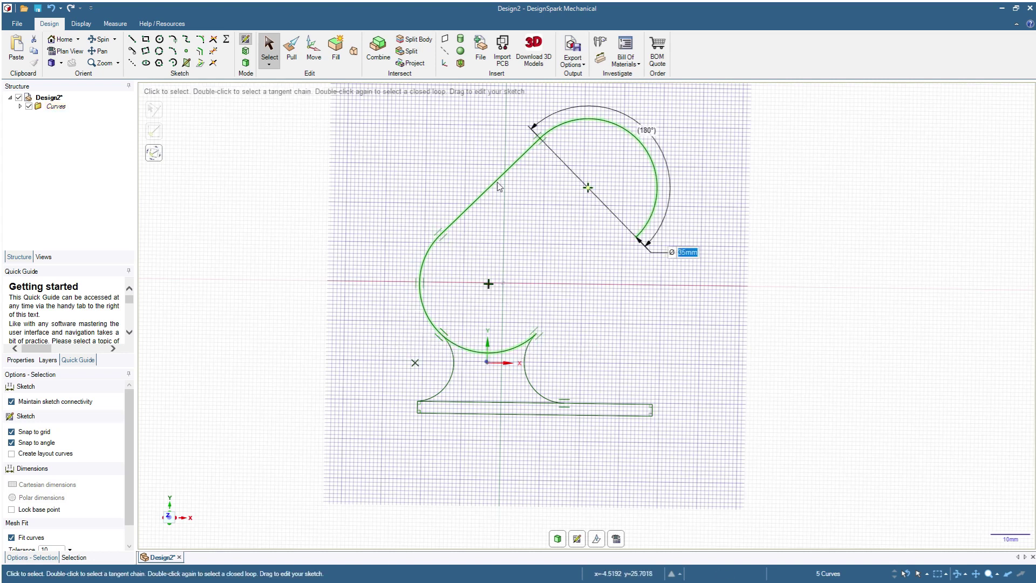
{"action": "left_click", "coordinate": [203, 52]}
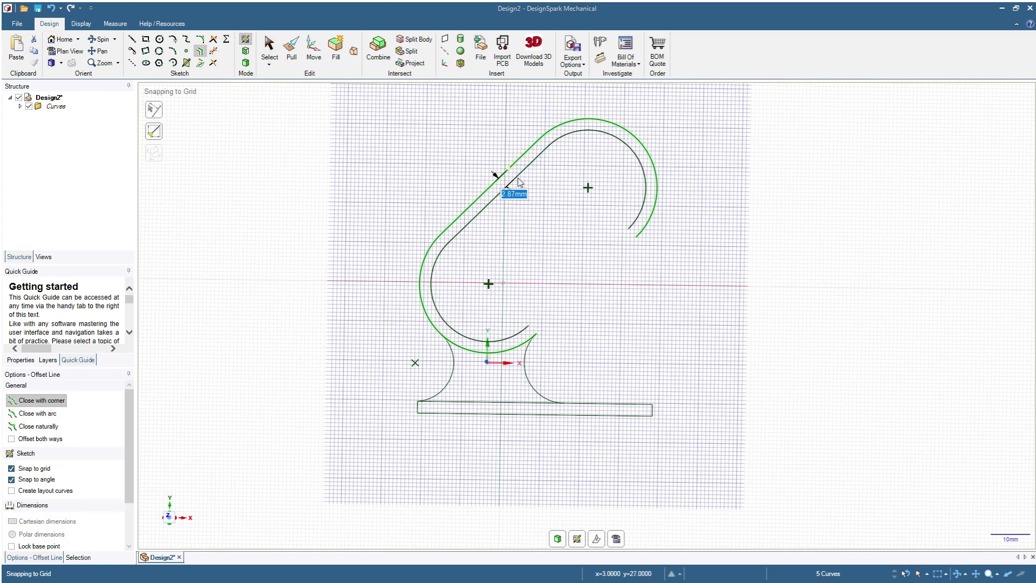
{"action": "left_click", "coordinate": [519, 182]}
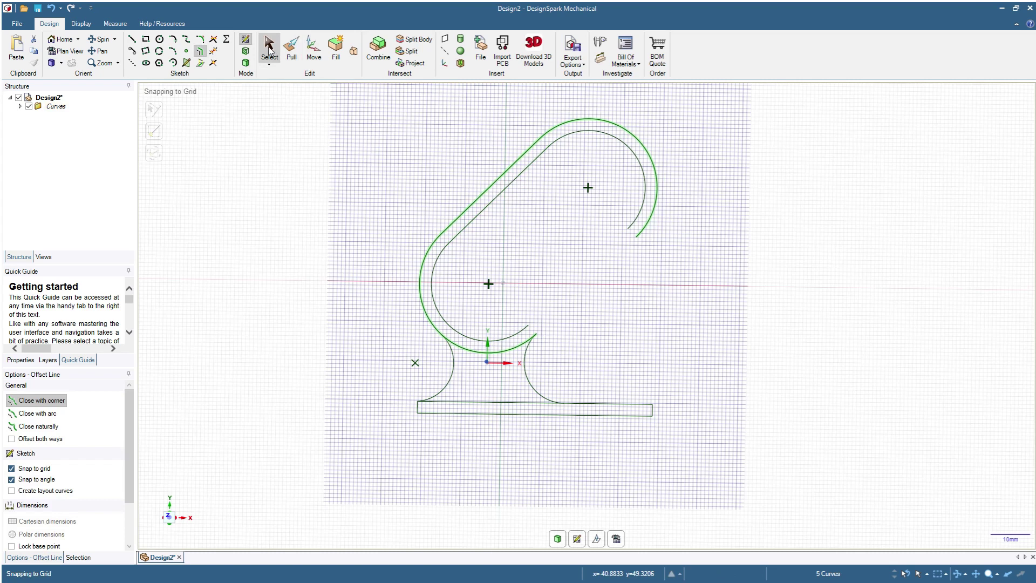
- Cap one open end with a 3 mm three-point circle between the inner and outer arc ends
{"action": "left_click", "coordinate": [269, 51]}
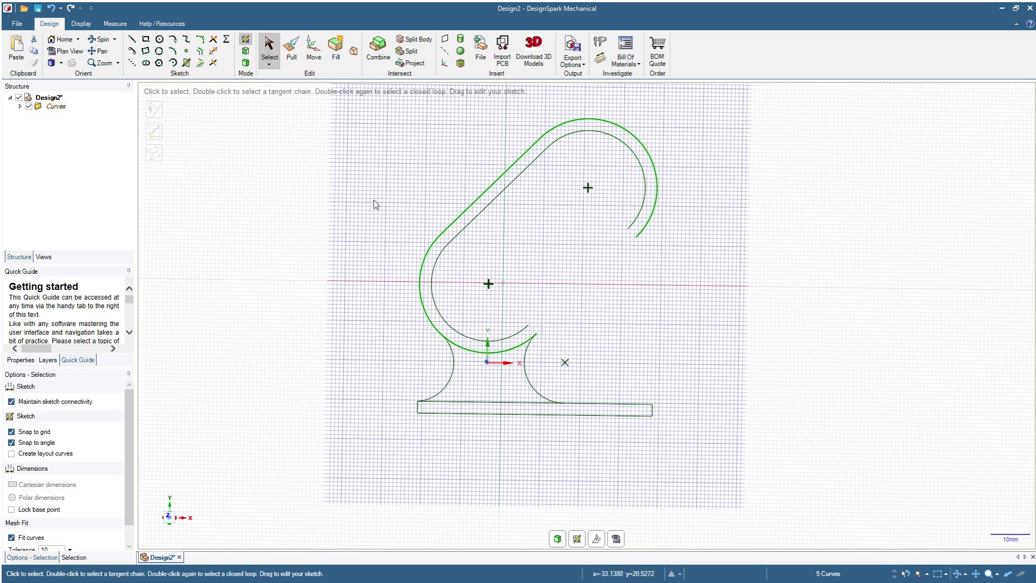
{"action": "left_click", "coordinate": [159, 51]}
{"action": "scroll", "coordinate": [618, 299], "scroll_direction": "up", "scroll_amount": 5}
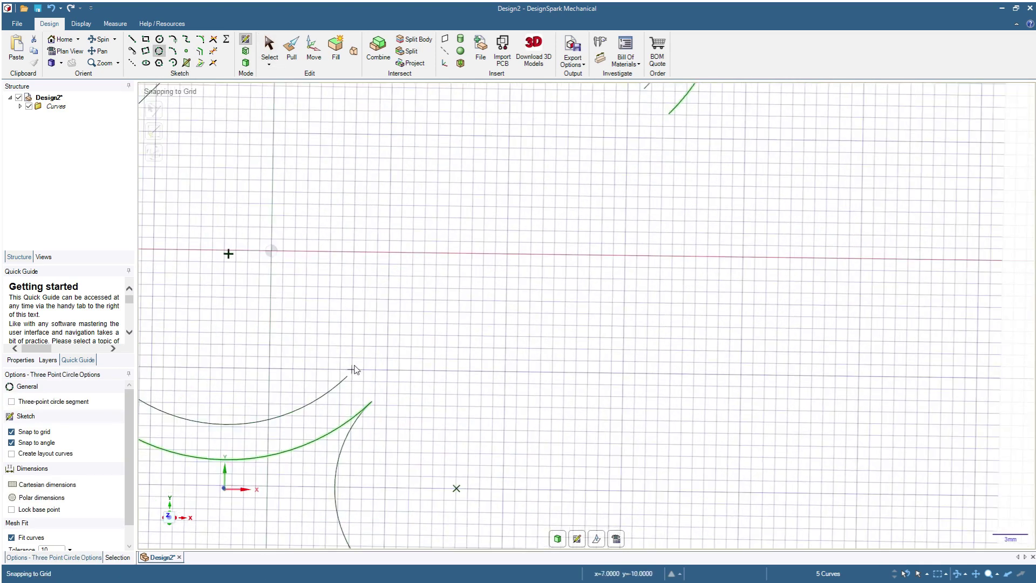
{"action": "left_click", "coordinate": [347, 377]}
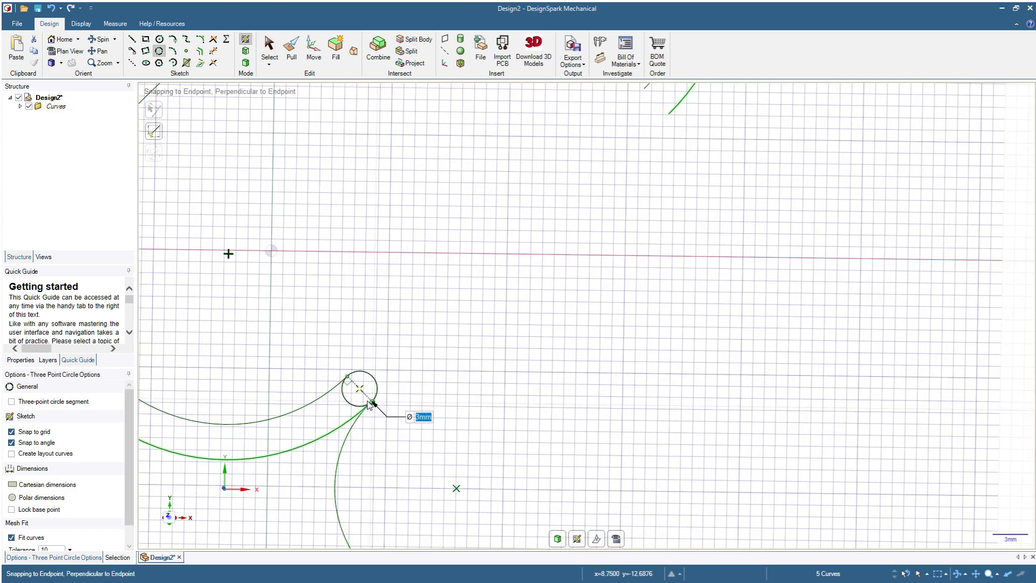
{"action": "left_click", "coordinate": [366, 403]}
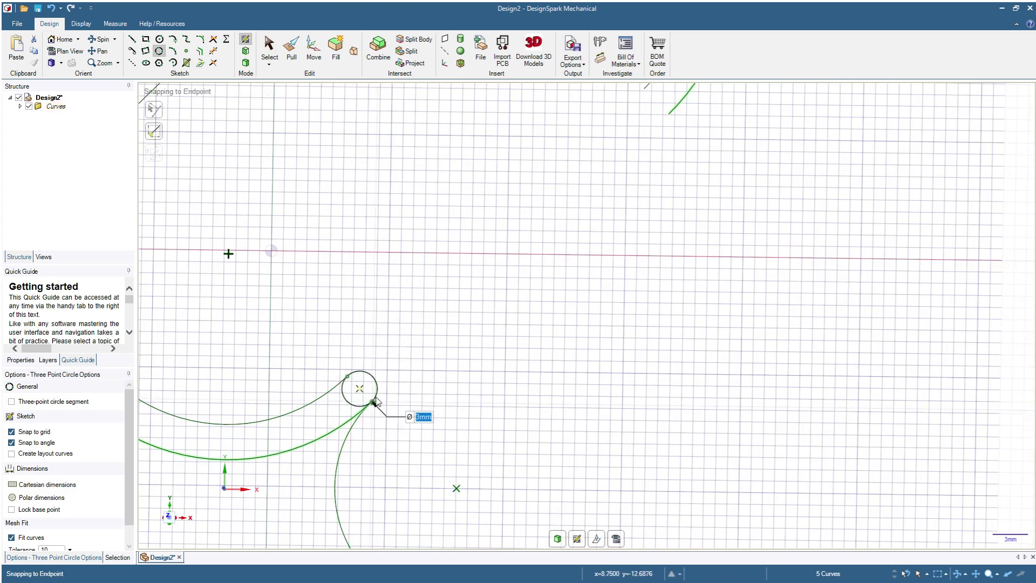
- Cap the other open end with a 3 mm circle between the grey and green arc ends
{"action": "scroll", "coordinate": [376, 402], "scroll_direction": "down", "scroll_amount": 3}
{"action": "scroll", "coordinate": [576, 185], "scroll_direction": "up", "scroll_amount": 5}
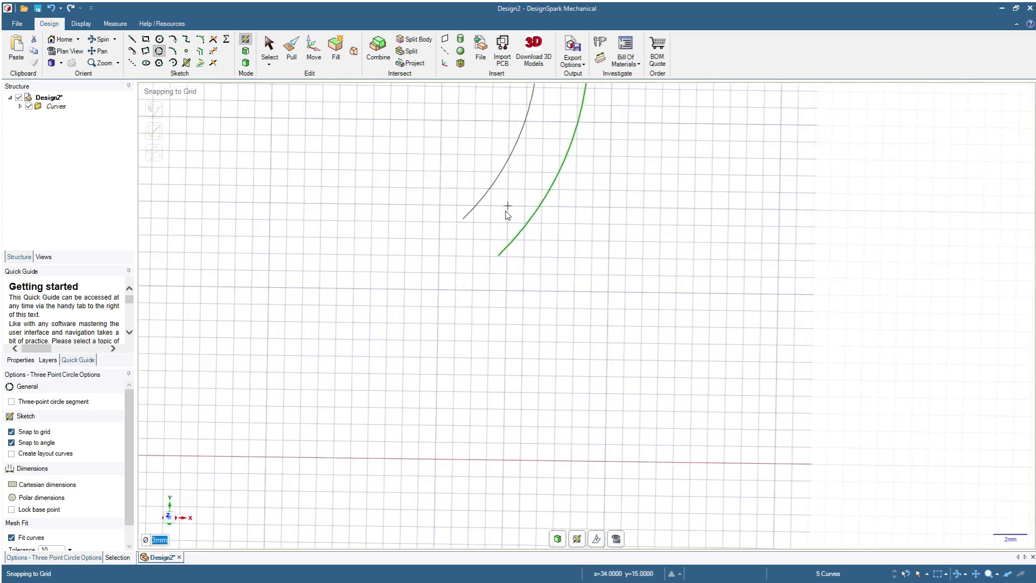
{"action": "left_click", "coordinate": [463, 220]}
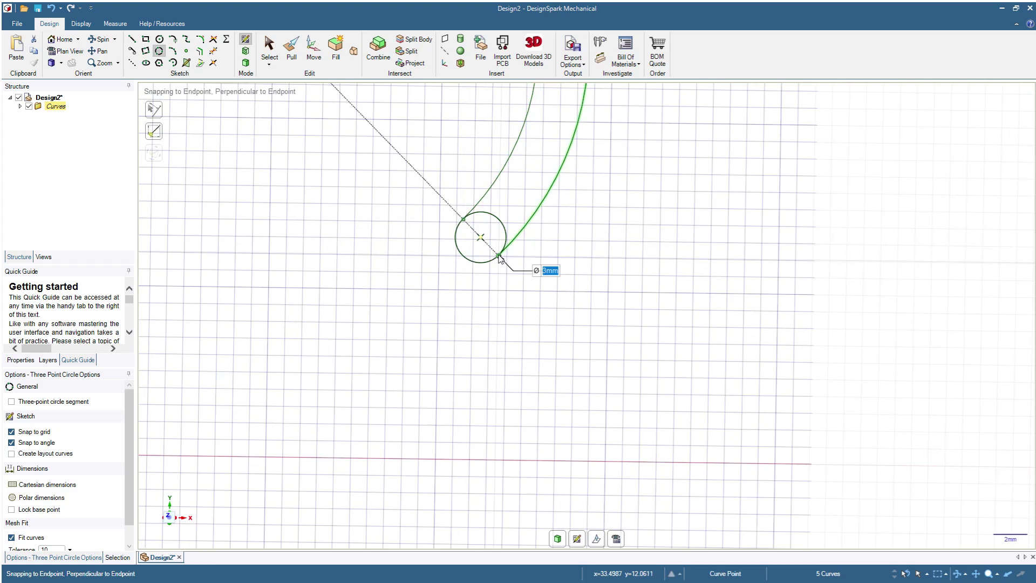
{"action": "left_click", "coordinate": [499, 258]}
{"action": "scroll", "coordinate": [359, 269], "scroll_direction": "down", "scroll_amount": 5}
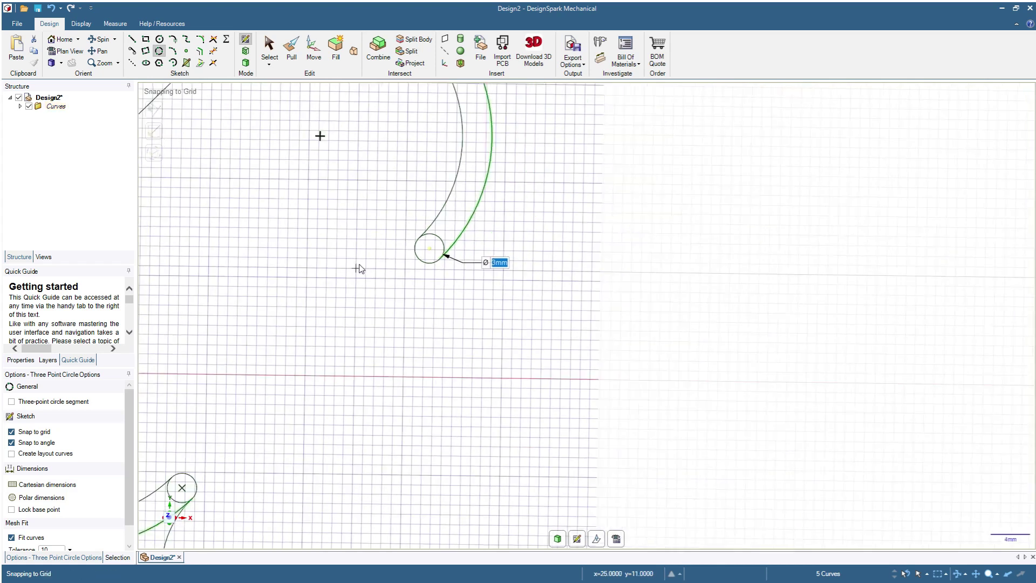
{"action": "left_click", "coordinate": [269, 50]}
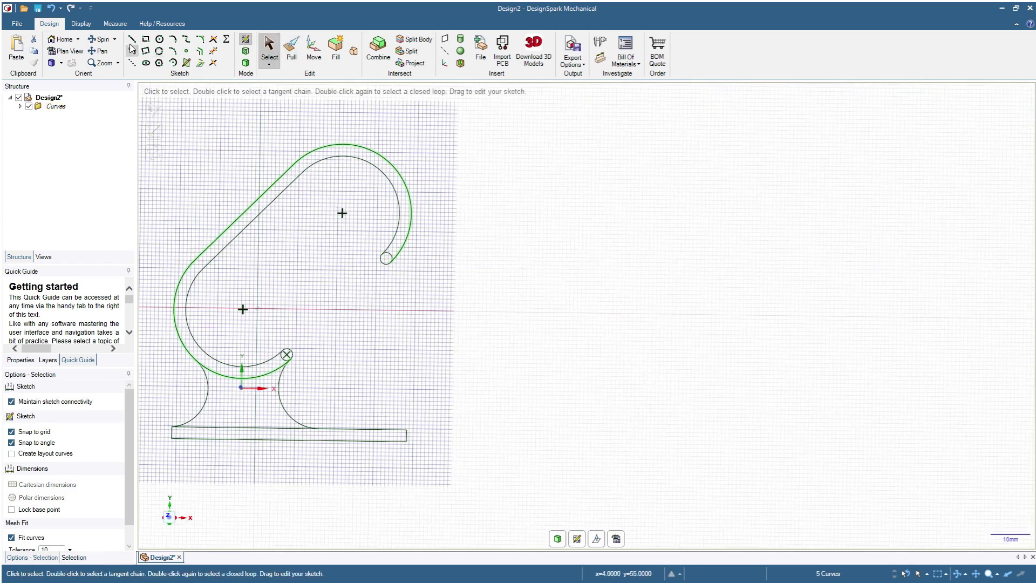
- Orbit to a tilted, more top-down 3D view of the capped hook sketch
{"action": "left_click", "coordinate": [64, 39]}
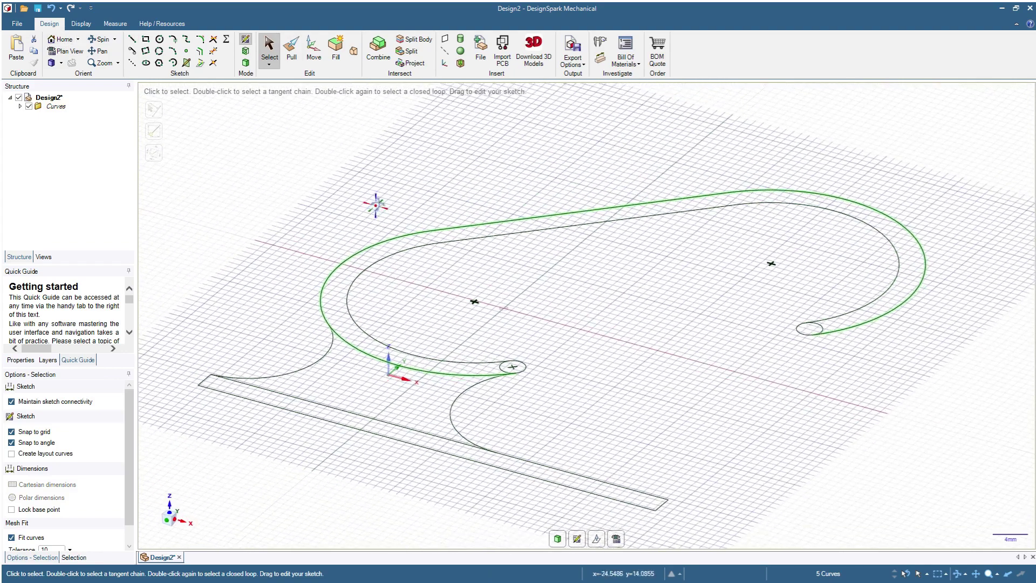
{"action": "middle_click_drag", "start_coordinate": [432, 206], "coordinate": [394, 233]}
{"action": "scroll", "coordinate": [392, 233], "scroll_direction": "down", "scroll_amount": 3}
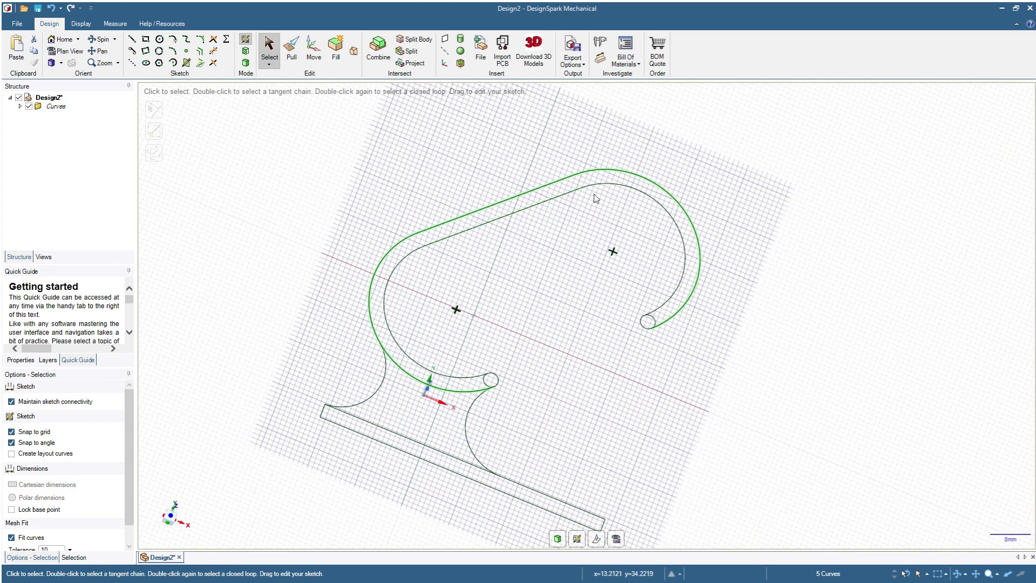
{"action": "left_click", "coordinate": [450, 235]}
{"action": "left_click", "coordinate": [546, 229]}
- Convert the sketch into a flat Surface body and inspect its curved connector face
{"action": "left_click", "coordinate": [246, 63]}
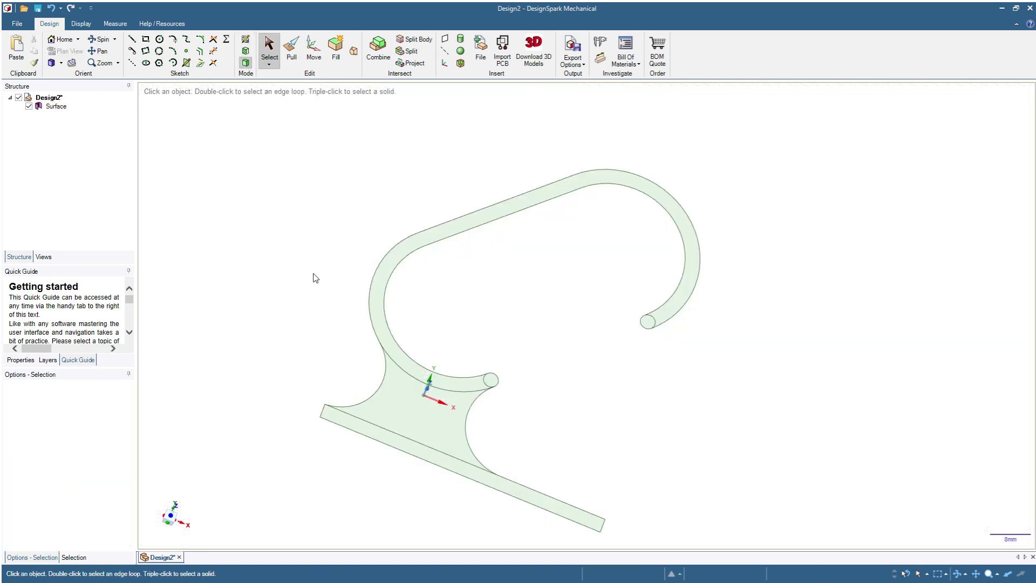
{"action": "mouse_move", "coordinate": [316, 278]}
{"action": "middle_mouse_down"}
{"action": "mouse_move", "coordinate": [301, 203]}
{"action": "mouse_move", "coordinate": [290, 236]}
{"action": "mouse_move", "coordinate": [300, 241]}
{"action": "middle_mouse_up"}
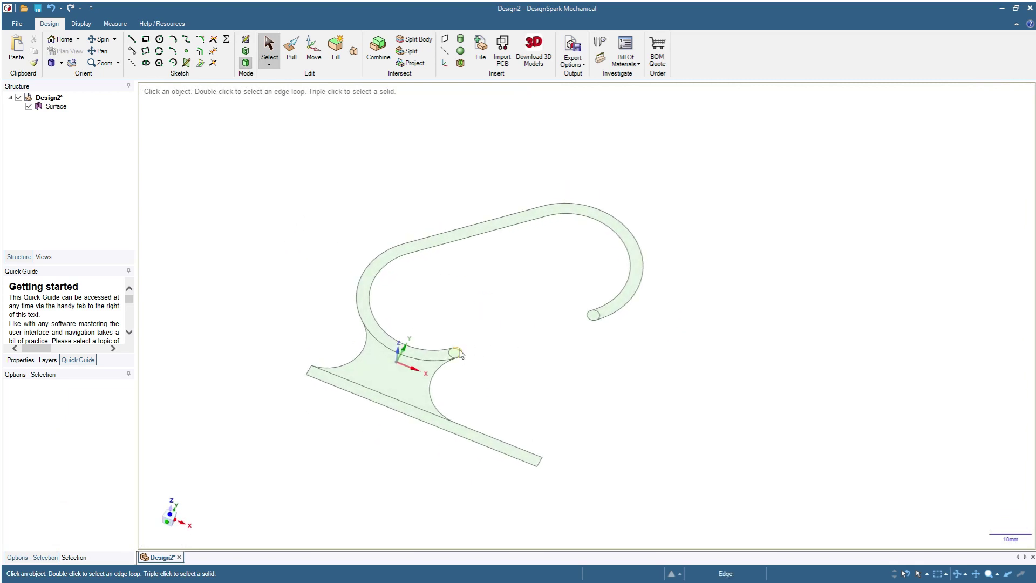
{"action": "left_click", "coordinate": [372, 383]}
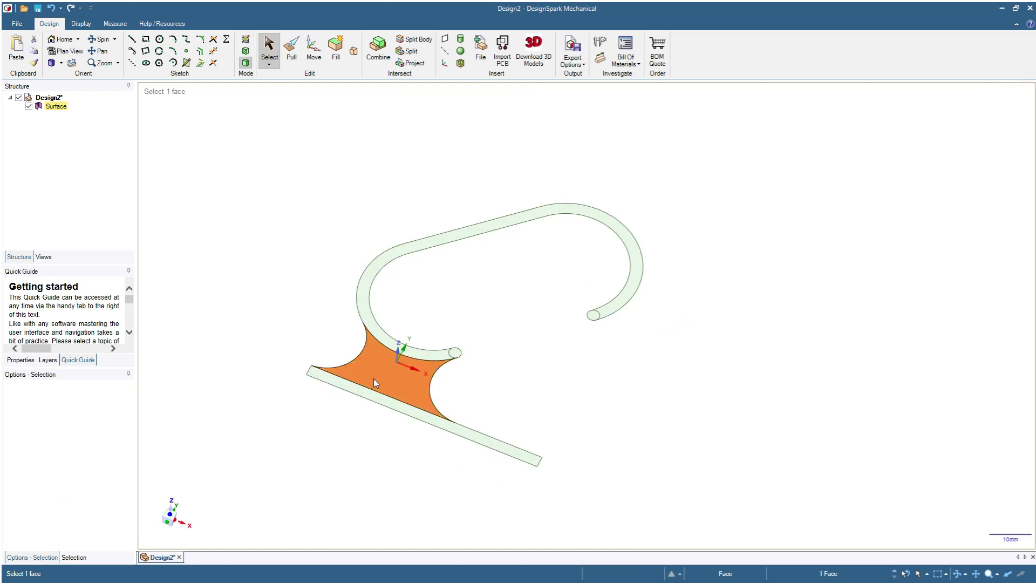
{"action": "mouse_move", "coordinate": [270, 323]}
{"action": "middle_mouse_down"}
{"action": "mouse_move", "coordinate": [335, 343]}
{"action": "mouse_move", "coordinate": [317, 374]}
{"action": "middle_mouse_up"}
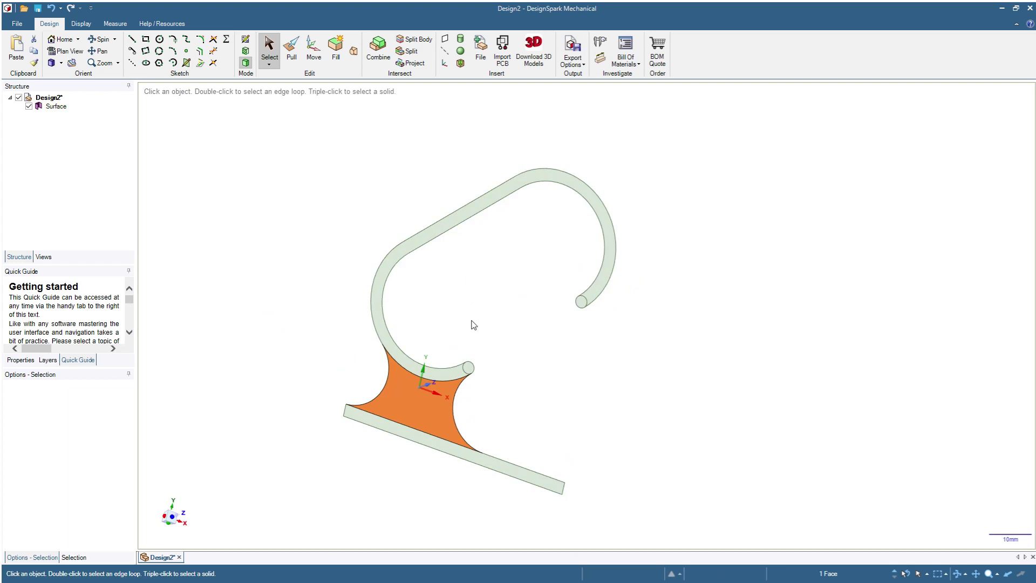
{"action": "middle_click_drag", "start_coordinate": [303, 326], "coordinate": [268, 290]}
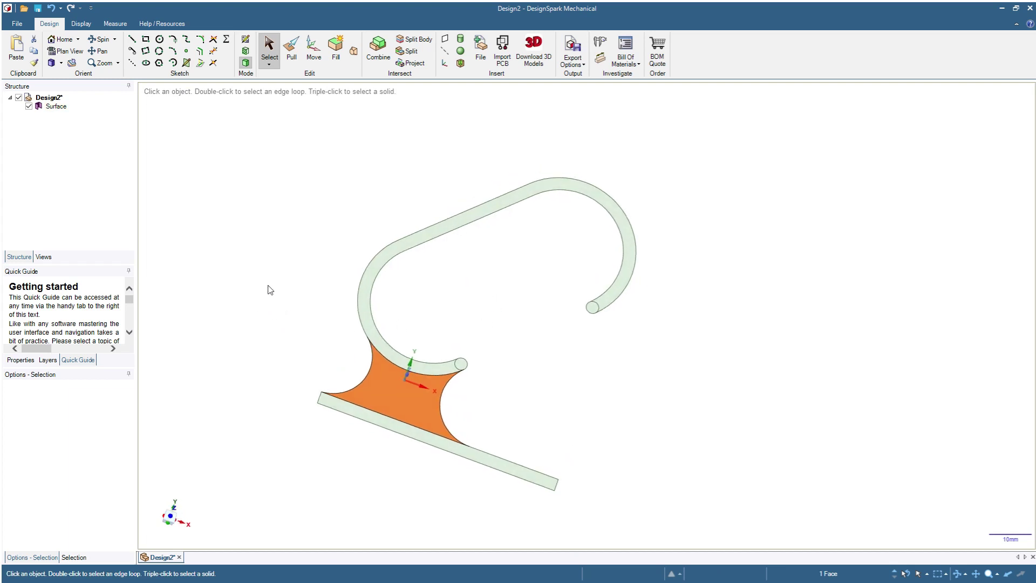
- Pull the connector and base bar faces into a 40 mm deep slab
{"action": "left_click", "coordinate": [291, 53]}
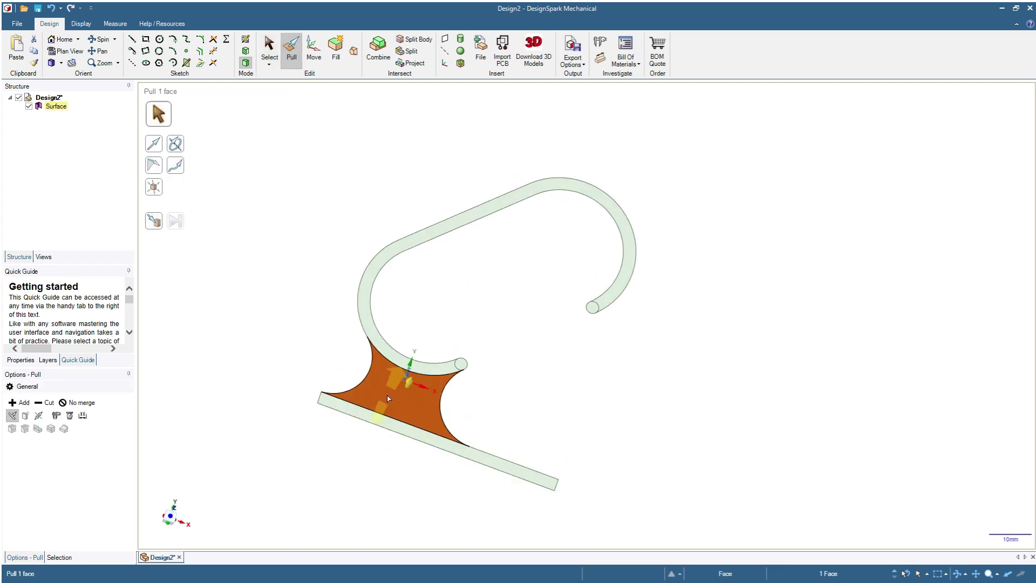
{"action": "left_click_drag", "start_coordinate": [381, 400], "coordinate": [385, 380]}
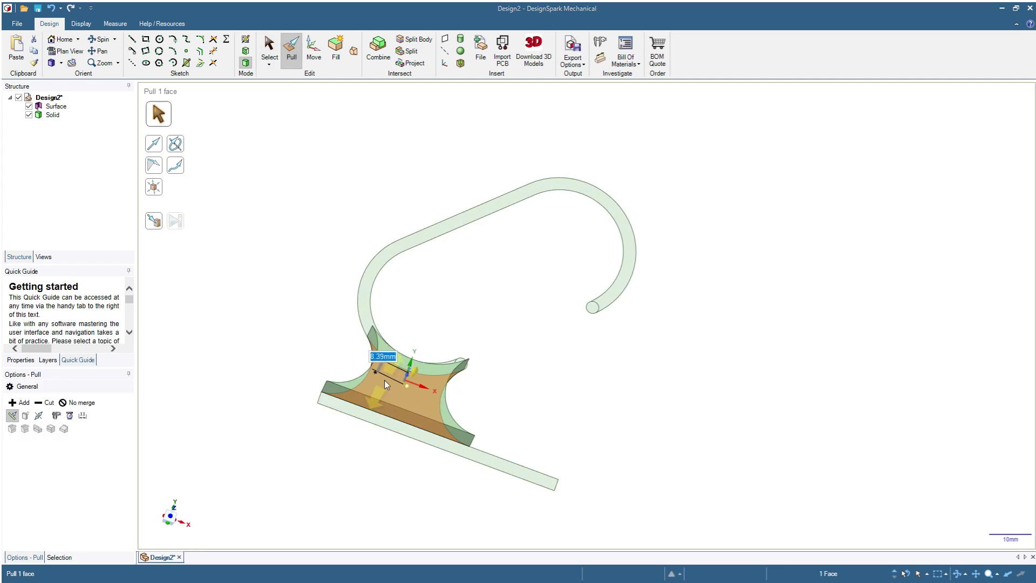
{"action": "middle_click_drag", "start_coordinate": [385, 380], "coordinate": [289, 295]}
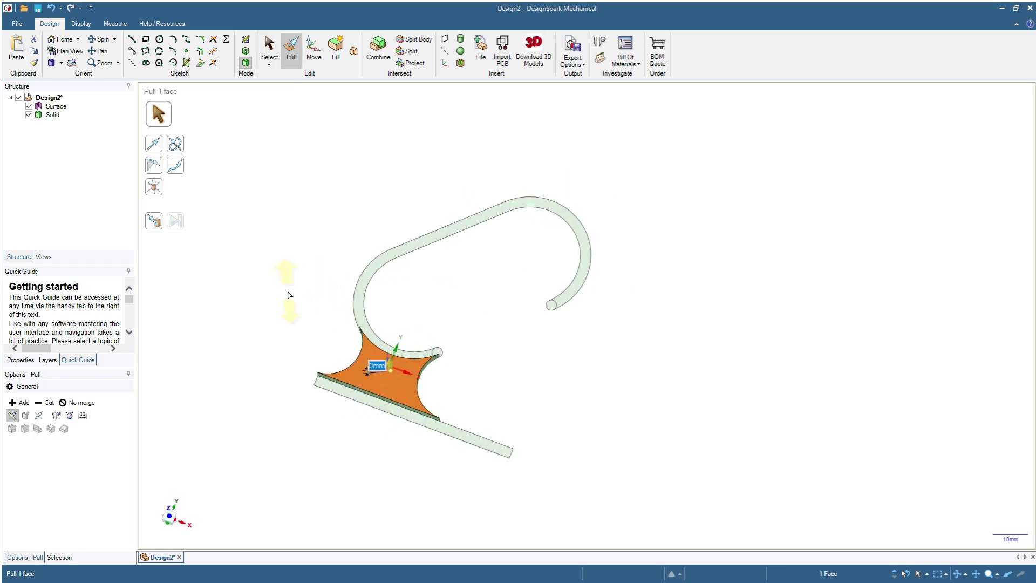
{"action": "left_click", "coordinate": [337, 390]}
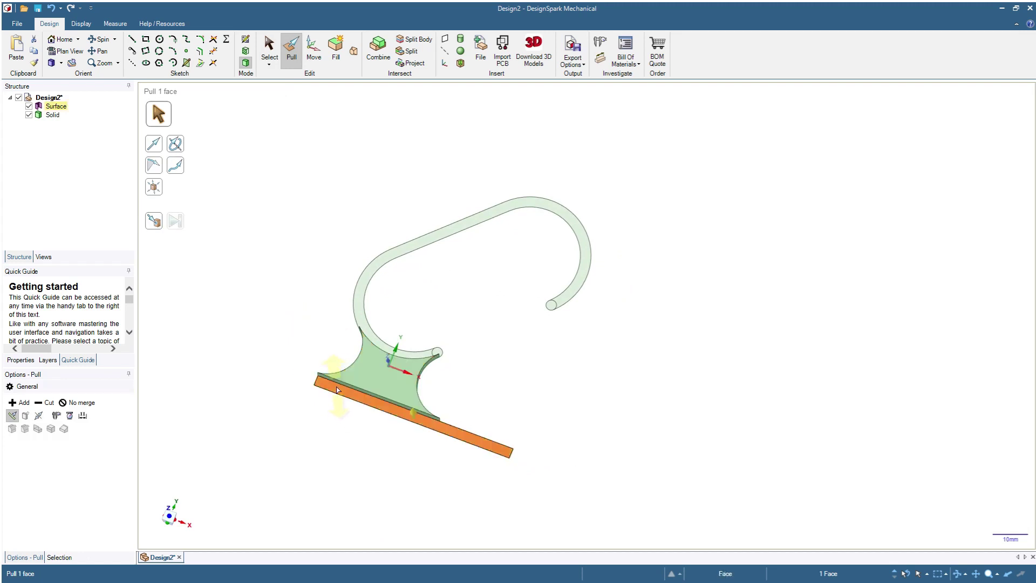
{"action": "left_click_drag", "start_coordinate": [338, 390], "coordinate": [333, 313]}
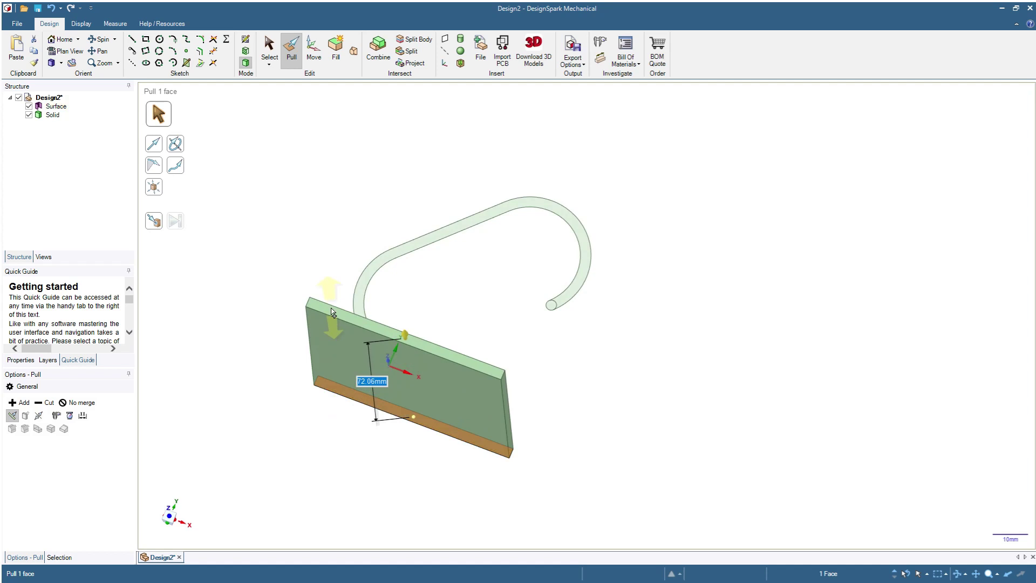
{"action": "type", "text": "40"}
{"action": "key", "text": "Return"}
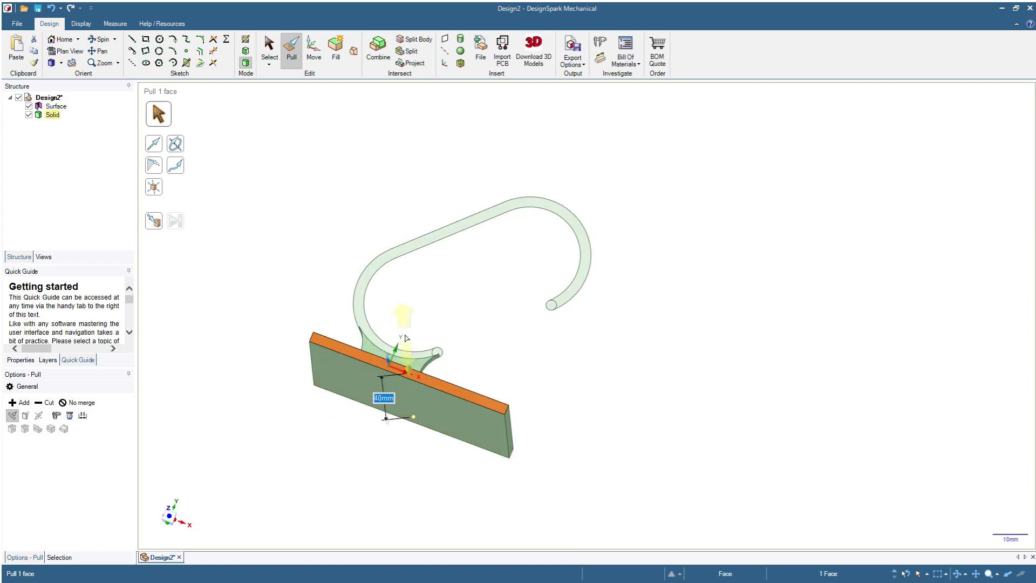
{"action": "middle_click_drag", "start_coordinate": [284, 277], "coordinate": [310, 324]}
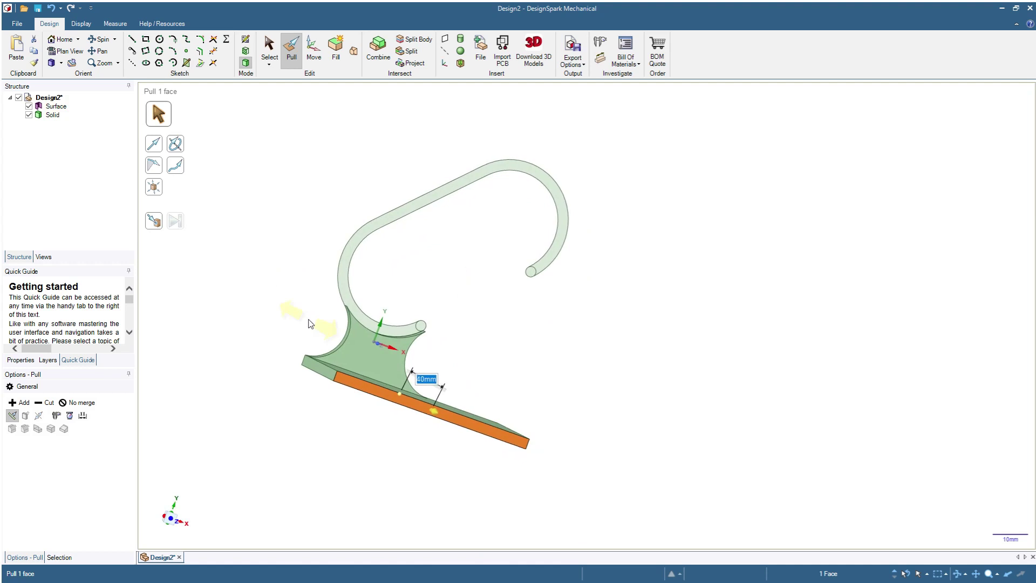
- Pull the hook loop face and its end caps out to the same 40 mm depth
{"action": "left_click", "coordinate": [426, 203]}
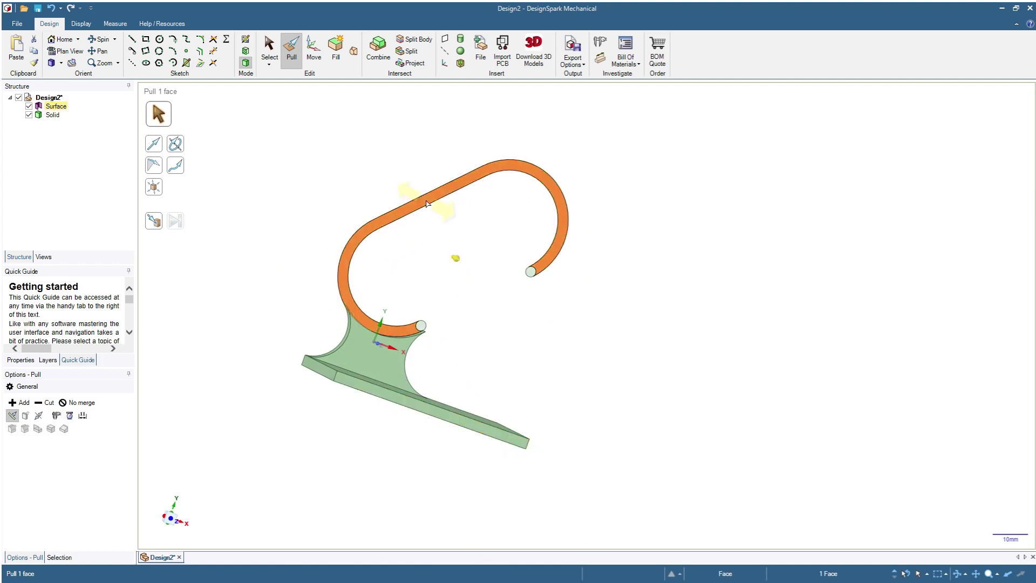
{"action": "left_click", "coordinate": [531, 271], "text": "ctrl"}
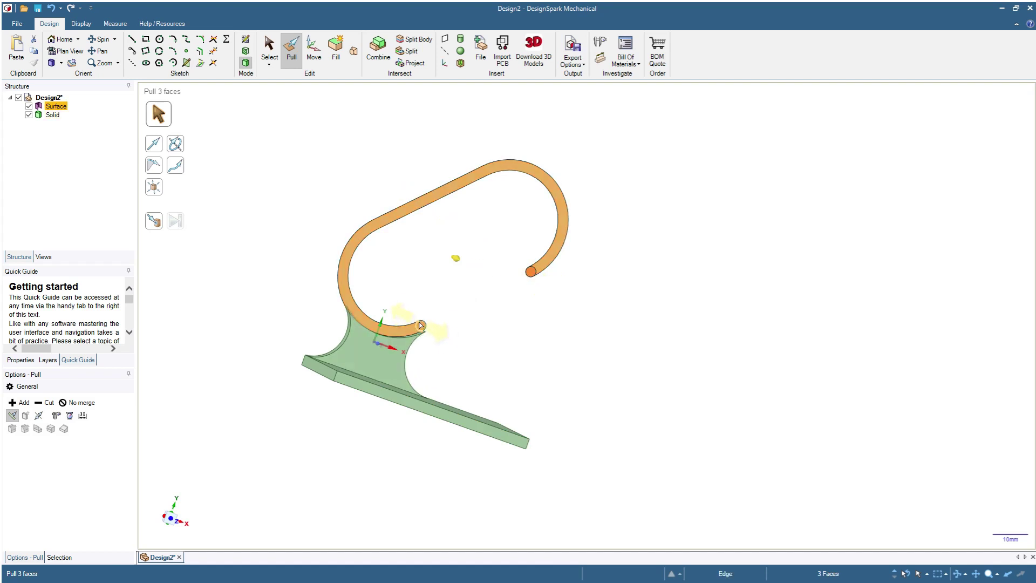
{"action": "middle_click_drag", "start_coordinate": [534, 272], "coordinate": [531, 311]}
{"action": "left_click_drag", "start_coordinate": [530, 323], "coordinate": [452, 268]}
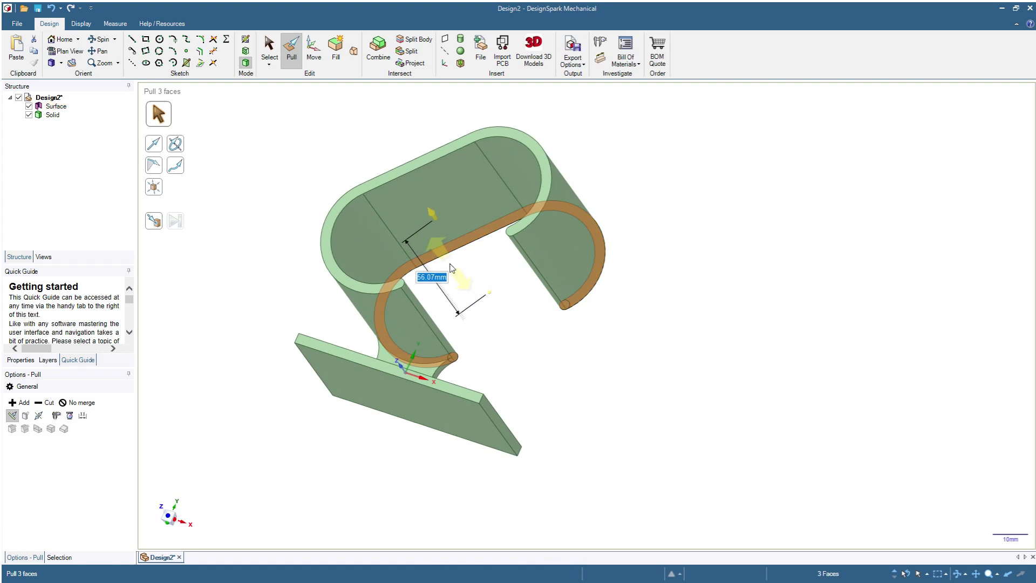
{"action": "key", "text": "ctrl+z"}
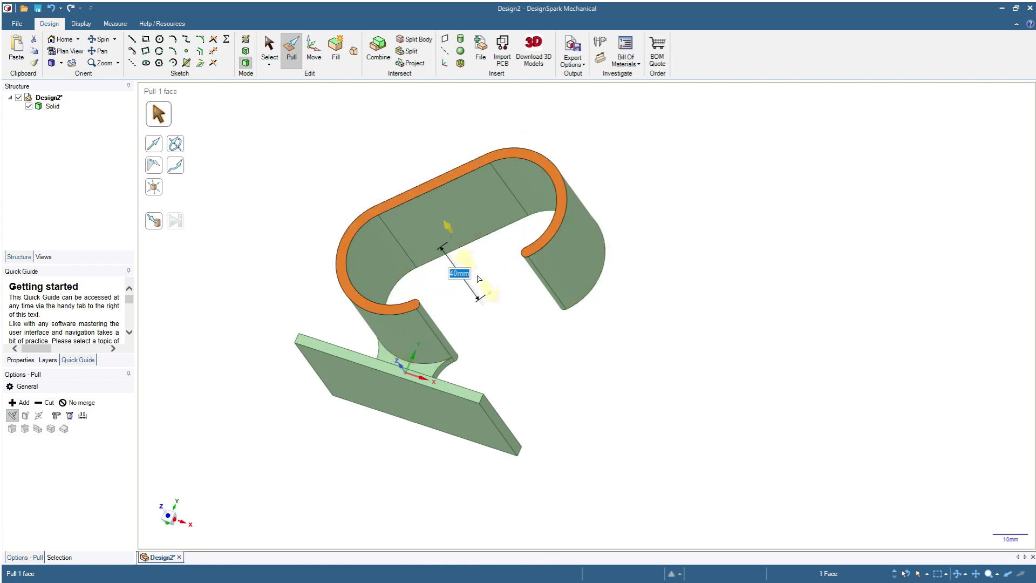
{"action": "left_click", "coordinate": [277, 53]}
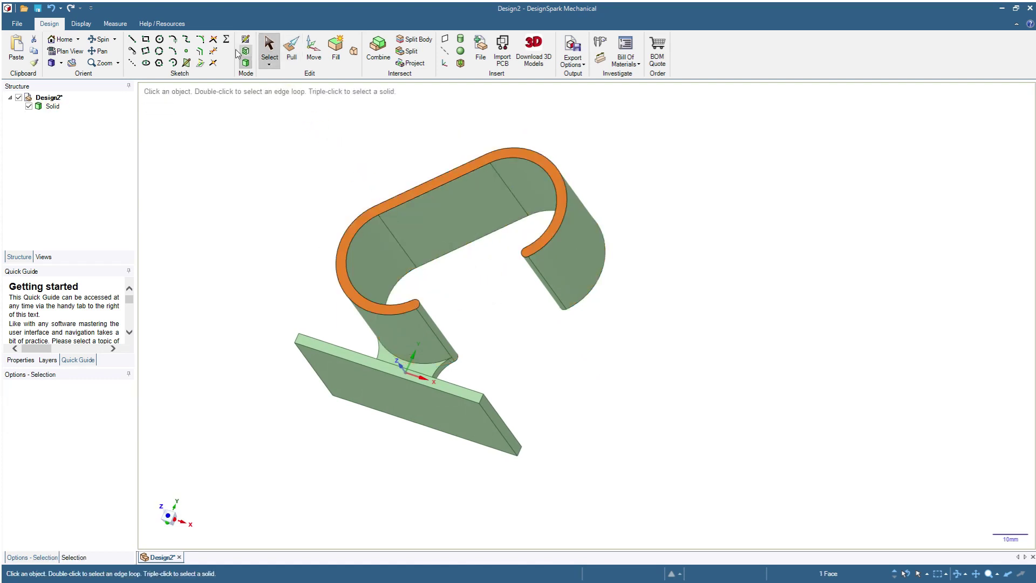
{"action": "left_click", "coordinate": [60, 40]}
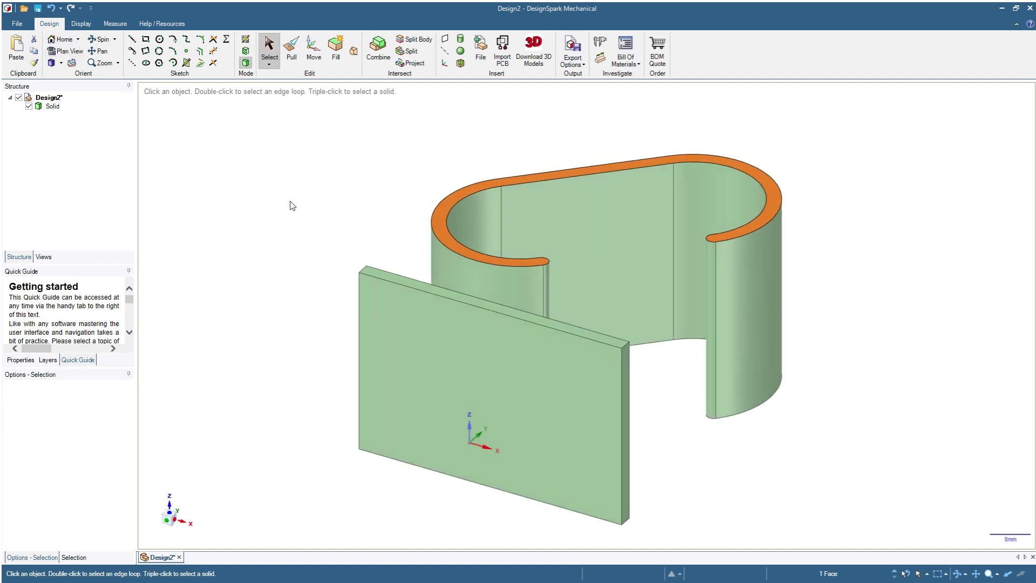
{"action": "mouse_move", "coordinate": [291, 205]}
{"action": "middle_mouse_down"}
{"action": "mouse_move", "coordinate": [319, 213]}
{"action": "mouse_move", "coordinate": [382, 358]}
{"action": "mouse_move", "coordinate": [460, 279]}
{"action": "mouse_move", "coordinate": [419, 287]}
{"action": "mouse_move", "coordinate": [345, 268]}
{"action": "mouse_move", "coordinate": [521, 313]}
{"action": "mouse_move", "coordinate": [383, 317]}
{"action": "mouse_move", "coordinate": [525, 277]}
{"action": "mouse_move", "coordinate": [315, 308]}
{"action": "mouse_move", "coordinate": [469, 280]}
{"action": "mouse_move", "coordinate": [499, 259]}
{"action": "middle_mouse_up"}
{"action": "key", "text": "v"}
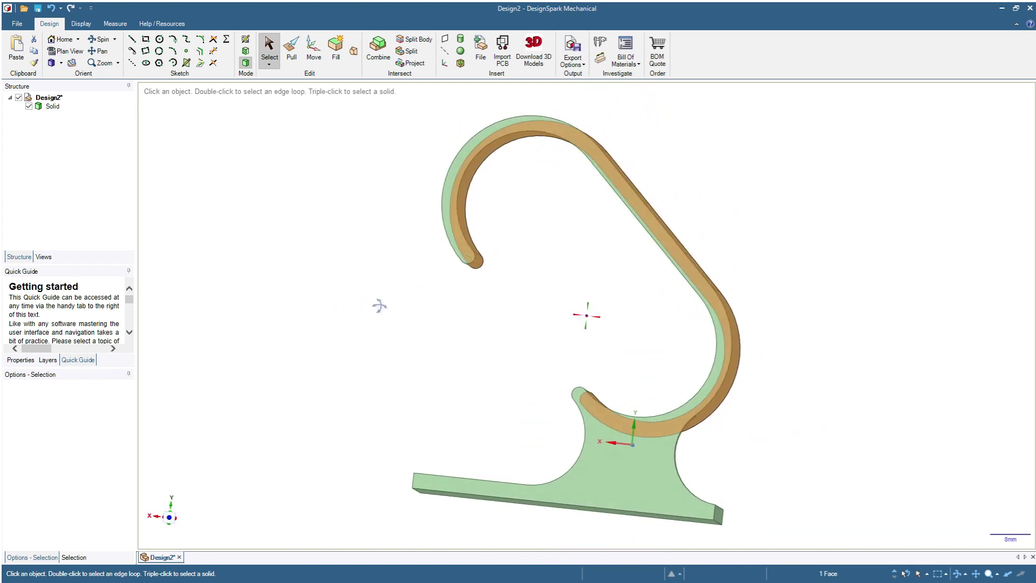
{"action": "middle_click_drag", "start_coordinate": [576, 300], "coordinate": [281, 332]}
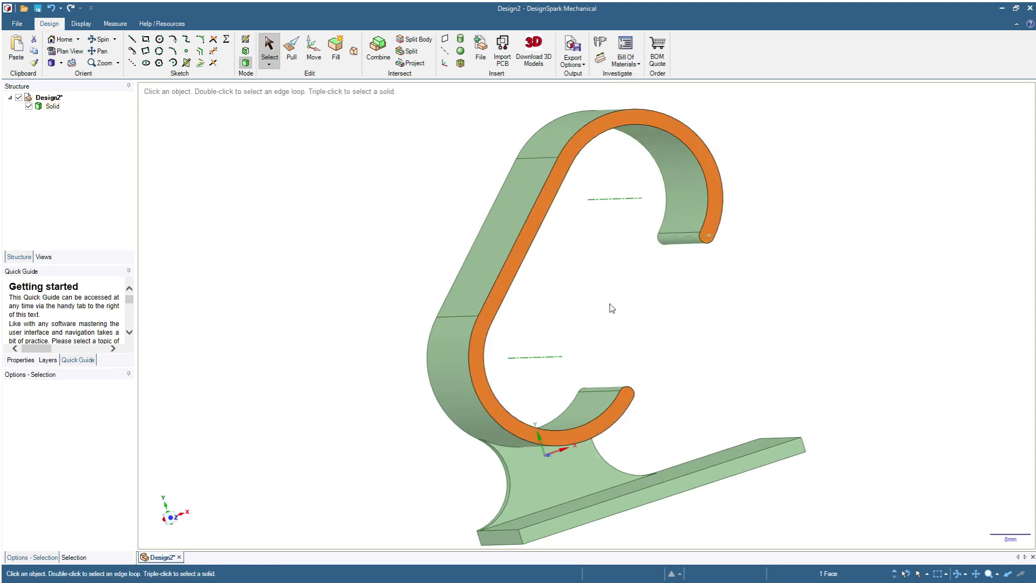
{"action": "middle_click_drag", "start_coordinate": [612, 308], "coordinate": [629, 333]}
{"action": "left_click", "coordinate": [534, 222]}
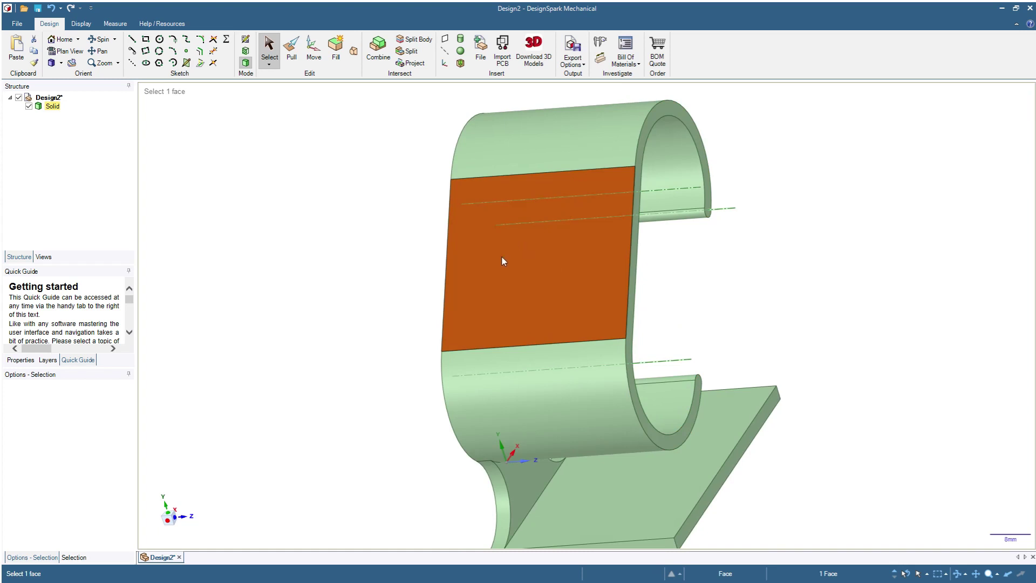
{"action": "mouse_move", "coordinate": [502, 261]}
{"action": "middle_mouse_down"}
{"action": "mouse_move", "coordinate": [590, 313]}
{"action": "mouse_move", "coordinate": [548, 266]}
{"action": "mouse_move", "coordinate": [595, 291]}
{"action": "mouse_move", "coordinate": [548, 303]}
{"action": "mouse_move", "coordinate": [286, 305]}
{"action": "middle_mouse_up"}
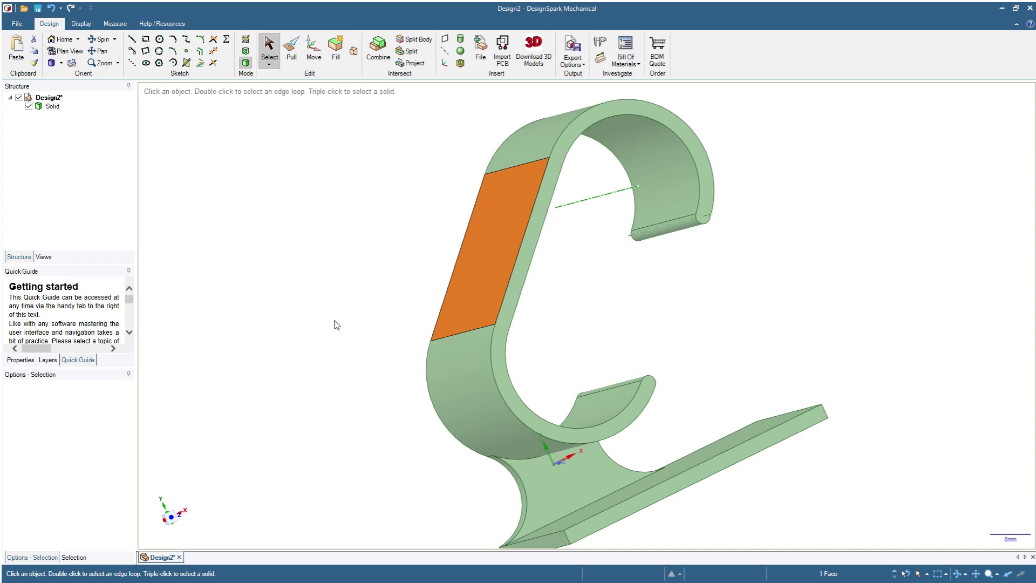
{"action": "mouse_move", "coordinate": [340, 317]}
{"action": "middle_mouse_down"}
{"action": "mouse_move", "coordinate": [528, 284]}
{"action": "mouse_move", "coordinate": [361, 285]}
{"action": "mouse_move", "coordinate": [335, 330]}
{"action": "mouse_move", "coordinate": [504, 319]}
{"action": "middle_mouse_up"}
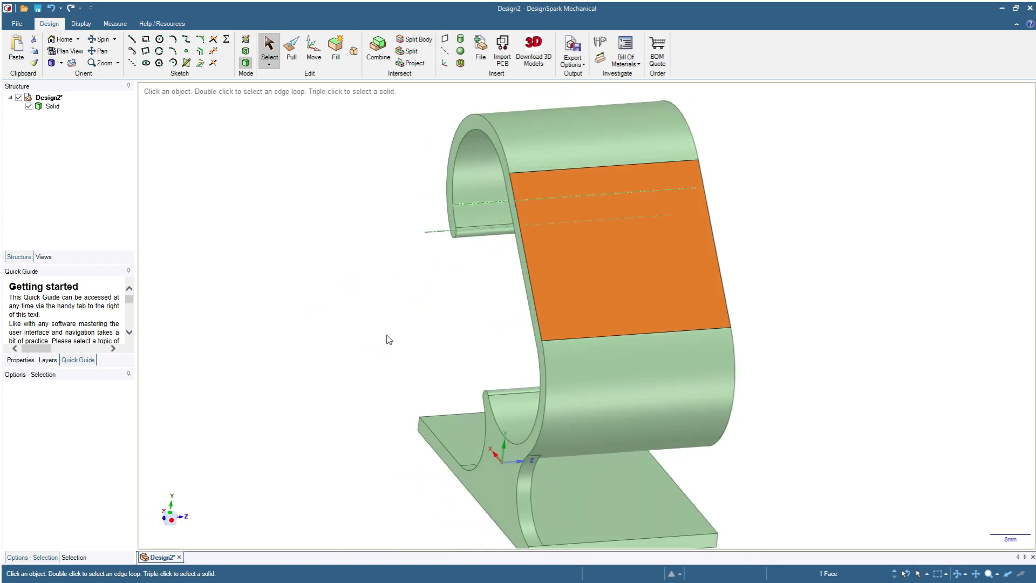
{"action": "mouse_move", "coordinate": [761, 340]}
{"action": "middle_mouse_down"}
{"action": "mouse_move", "coordinate": [852, 421]}
{"action": "mouse_move", "coordinate": [625, 162]}
{"action": "mouse_move", "coordinate": [607, 186]}
{"action": "mouse_move", "coordinate": [638, 176]}
{"action": "mouse_move", "coordinate": [560, 435]}
{"action": "mouse_move", "coordinate": [555, 321]}
{"action": "mouse_move", "coordinate": [534, 351]}
{"action": "middle_mouse_up"}
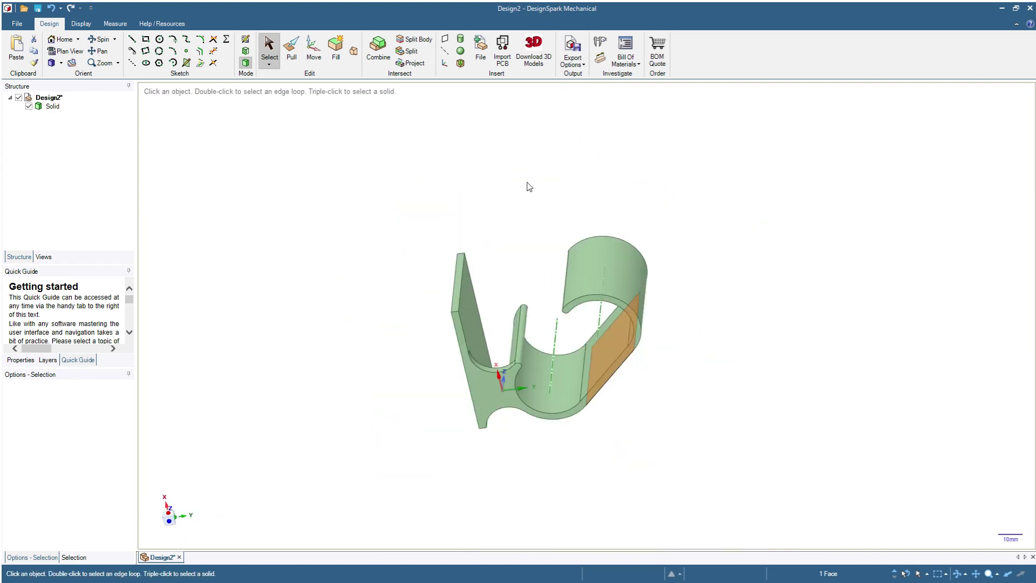
{"action": "scroll", "coordinate": [523, 364], "scroll_direction": "up", "scroll_amount": 5}
{"action": "left_click", "coordinate": [449, 436]}
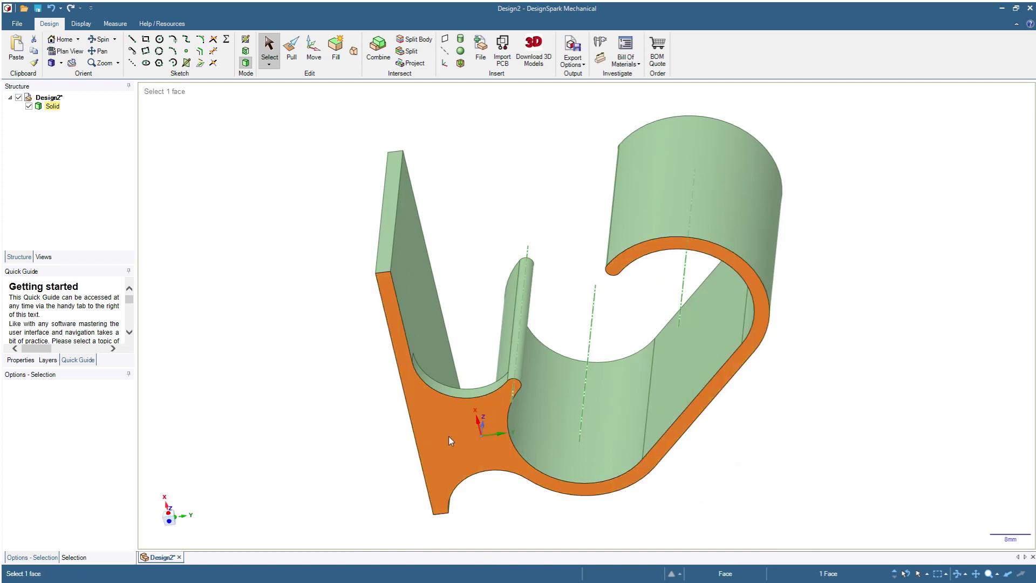